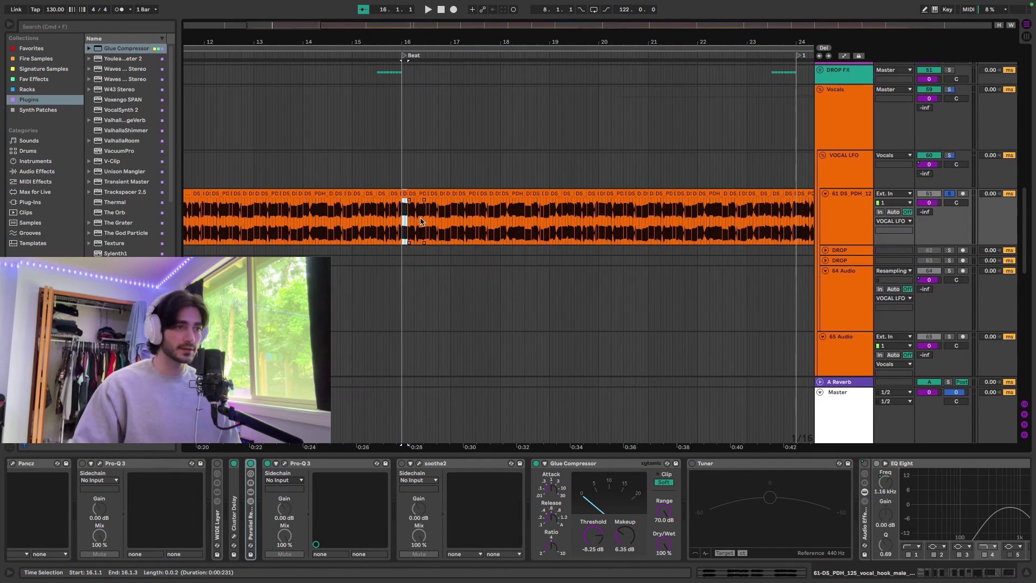
Step: Play the chopped vocal from bar 16 while viewing the LFOTool curve, and close the plugin window
scroll(404, 351, down, 2)
scroll(405, 372, up, 2)
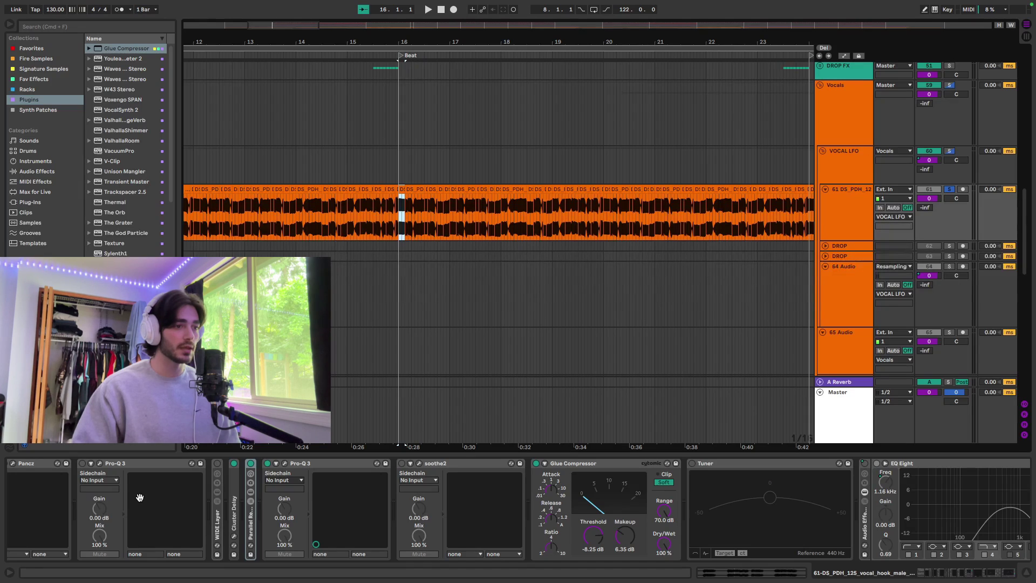
drag(140, 498, 564, 497)
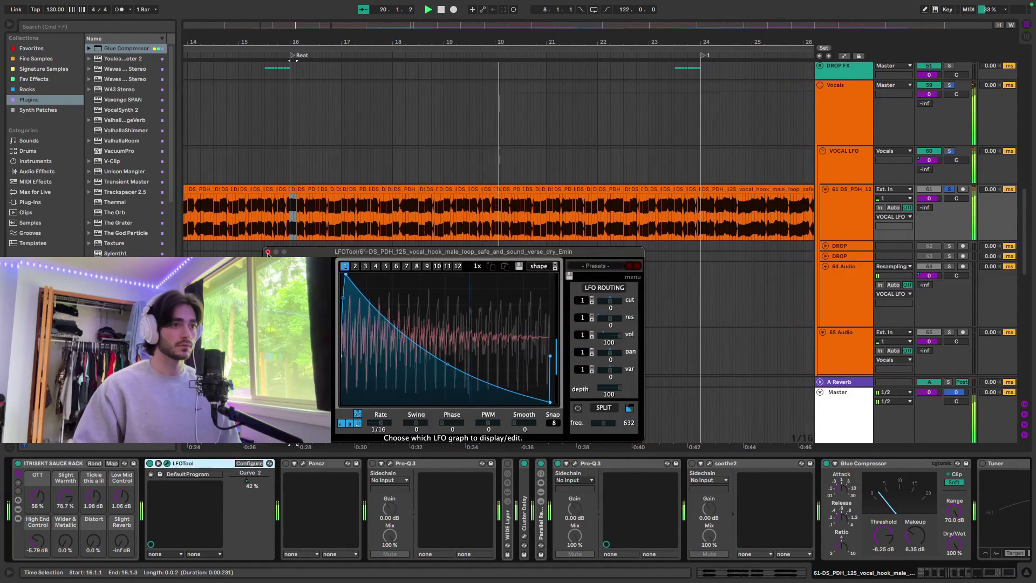
key(space)
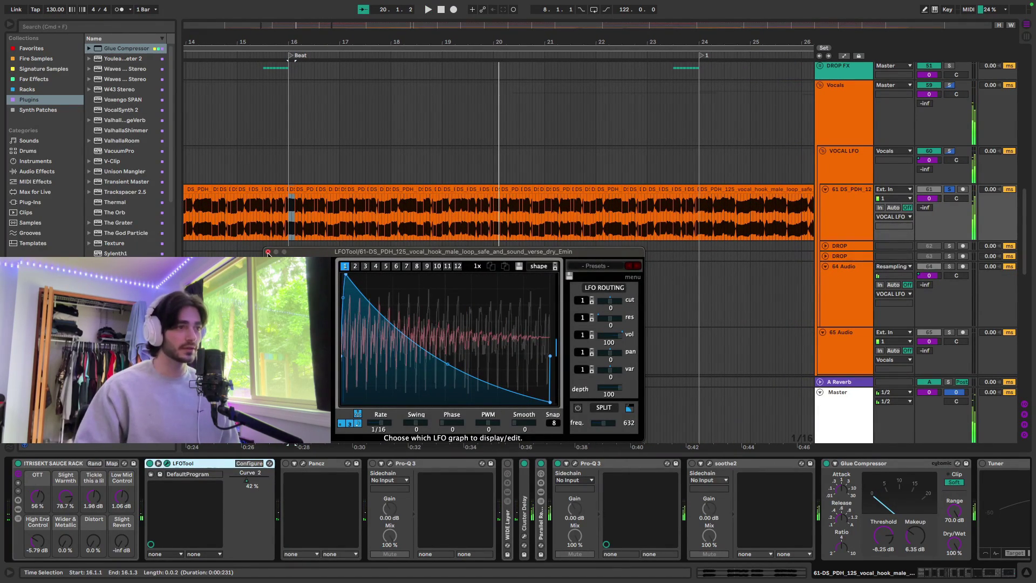
click(268, 252)
Step: Play the soloed unchopped vocal loop from bar 8 on the track below the vocal chops
scroll(302, 232, left, 5)
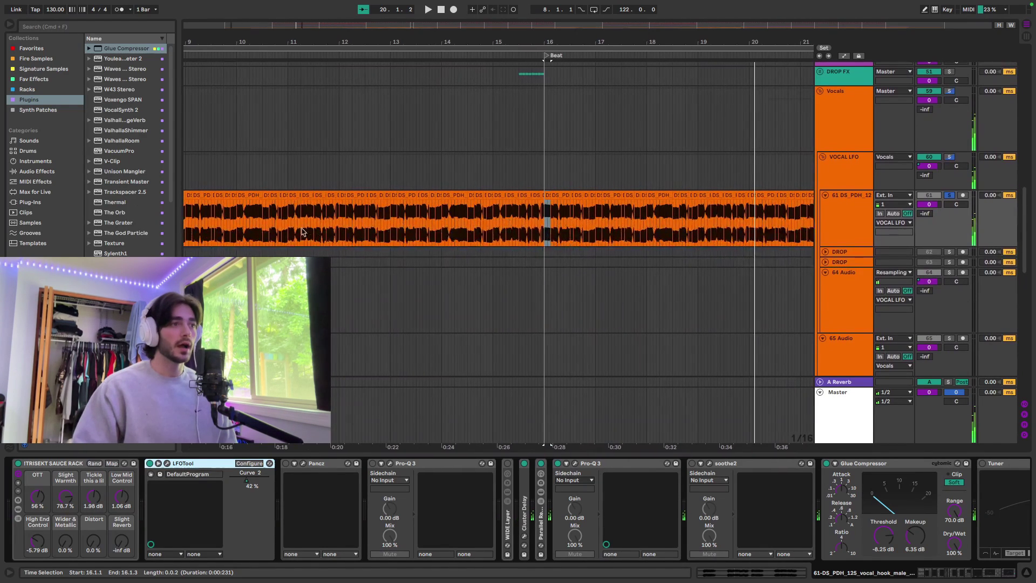
scroll(303, 233, left, 6)
scroll(469, 233, up, 5)
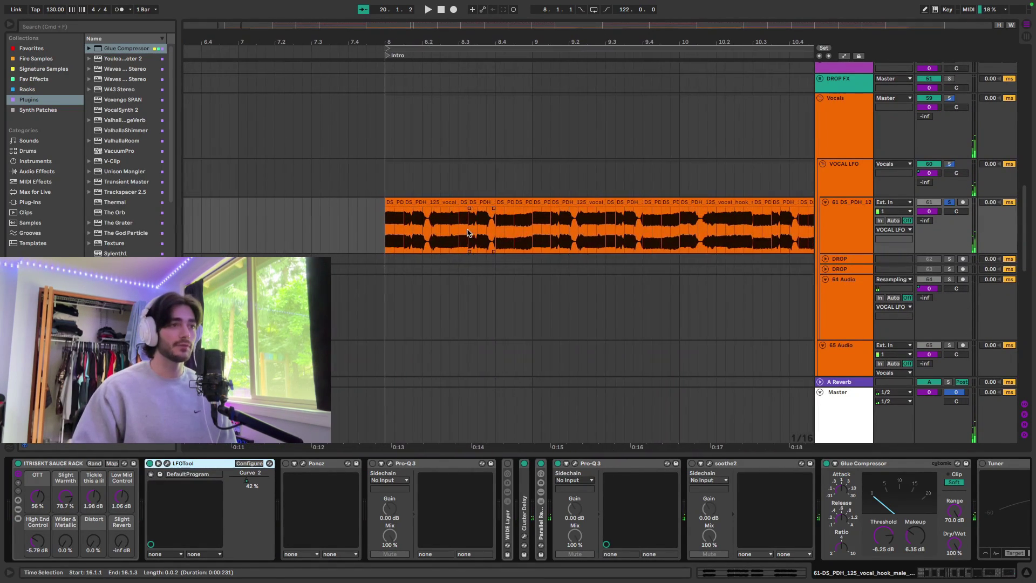
click(395, 202)
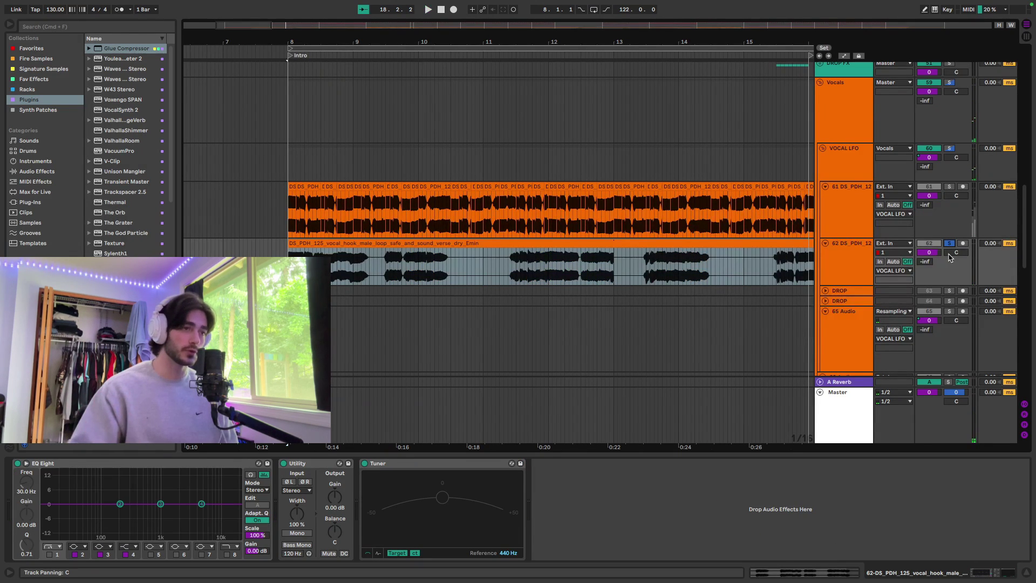
key(space)
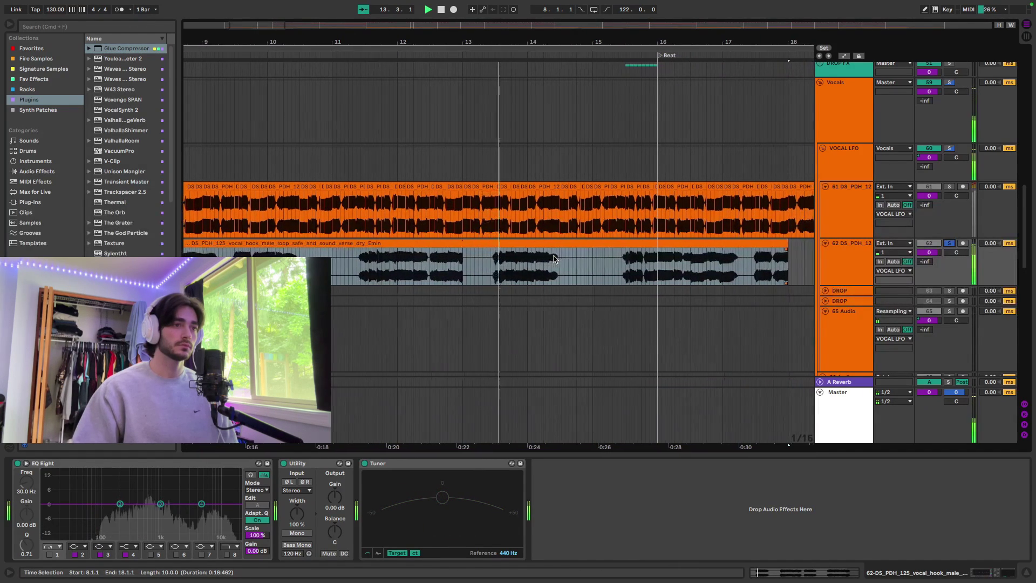
click(553, 243)
key(space)
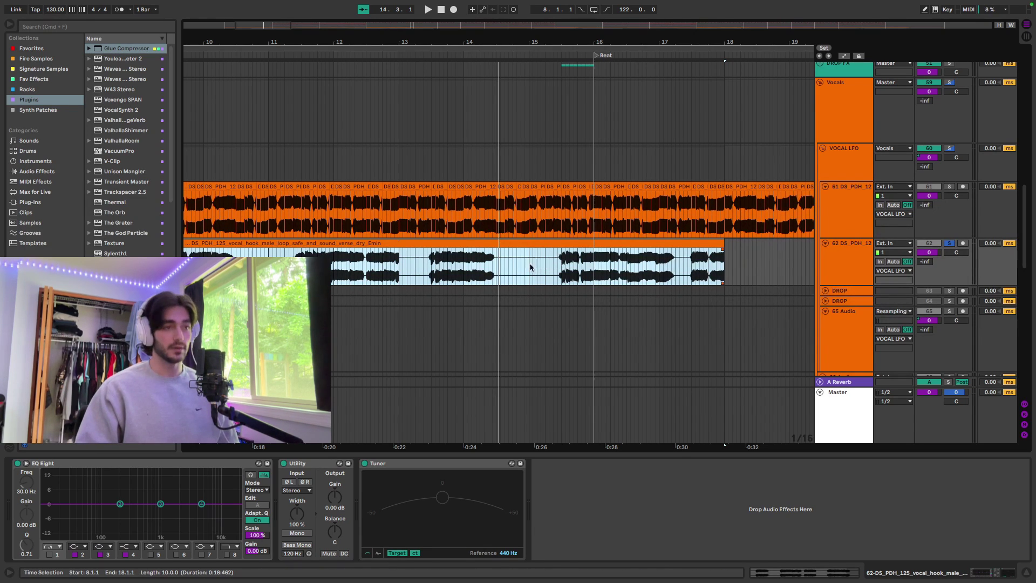
Step: Examine how the vocal clips are laid out across the arrangement from the intro to the first drop
scroll(556, 238, left, 5)
scroll(556, 237, down, 2)
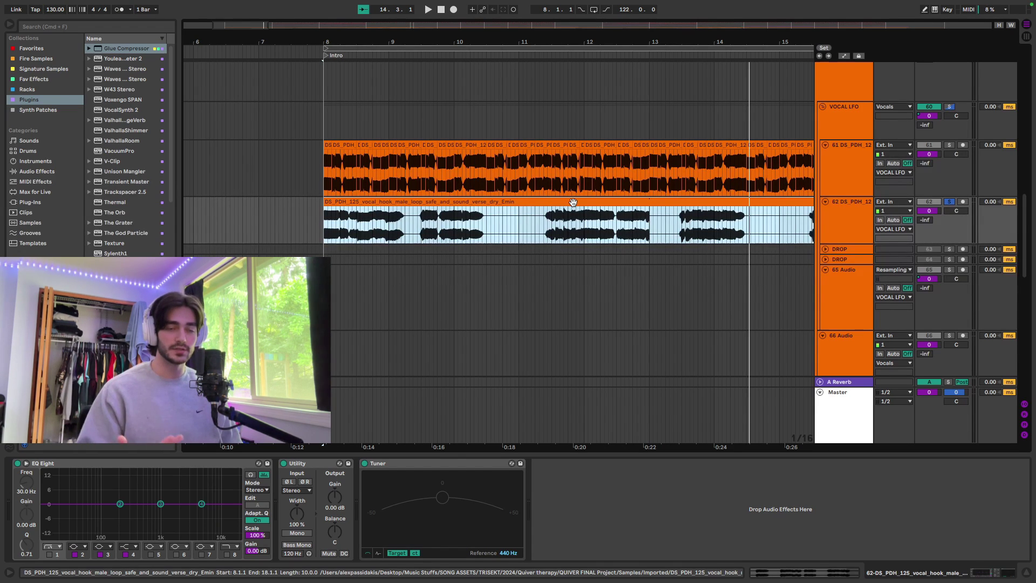
scroll(573, 203, down, 3)
scroll(574, 202, up, 3)
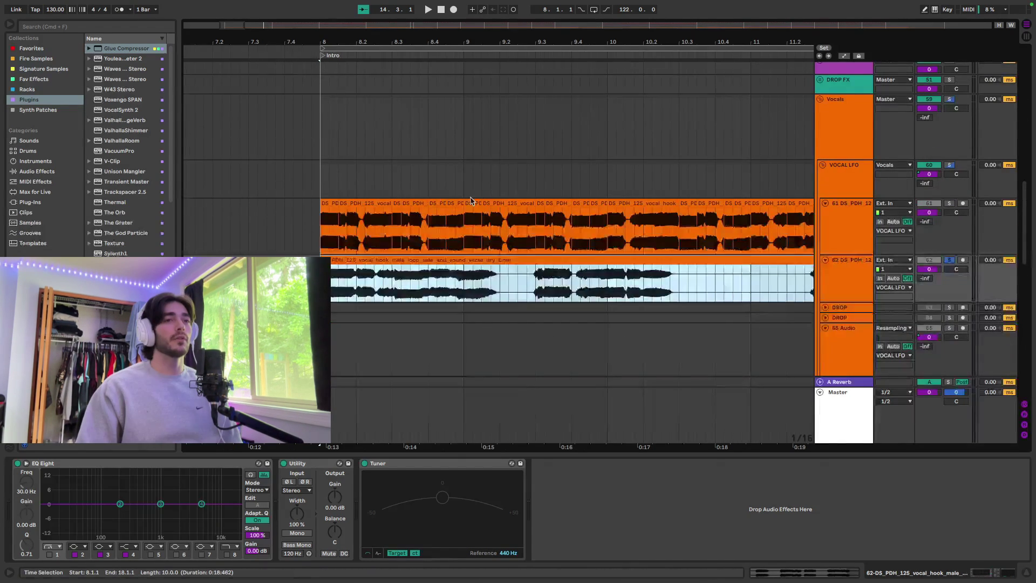
scroll(662, 203, down, 10)
scroll(284, 226, up, 5)
drag(285, 227, 411, 229)
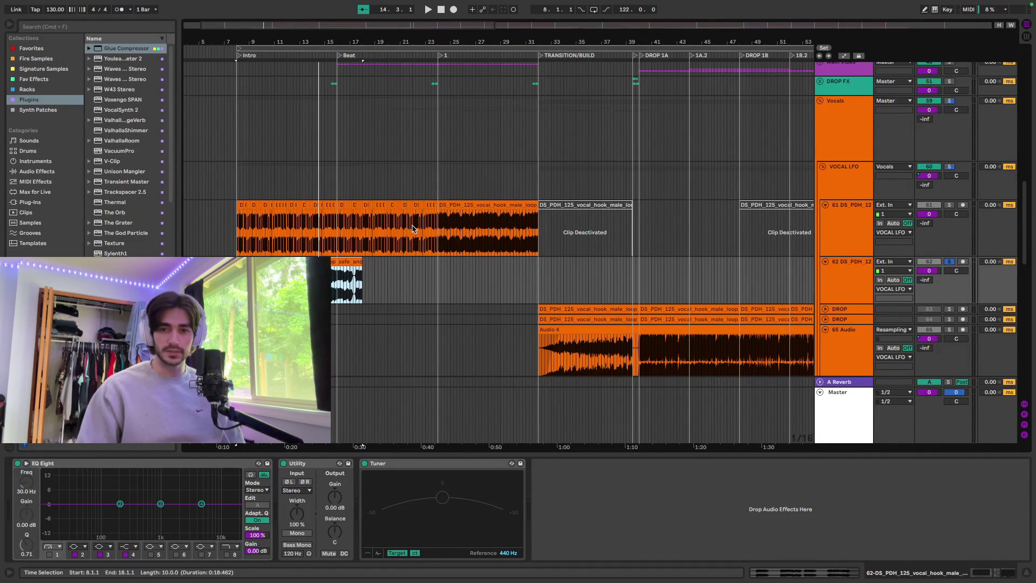
click(528, 224)
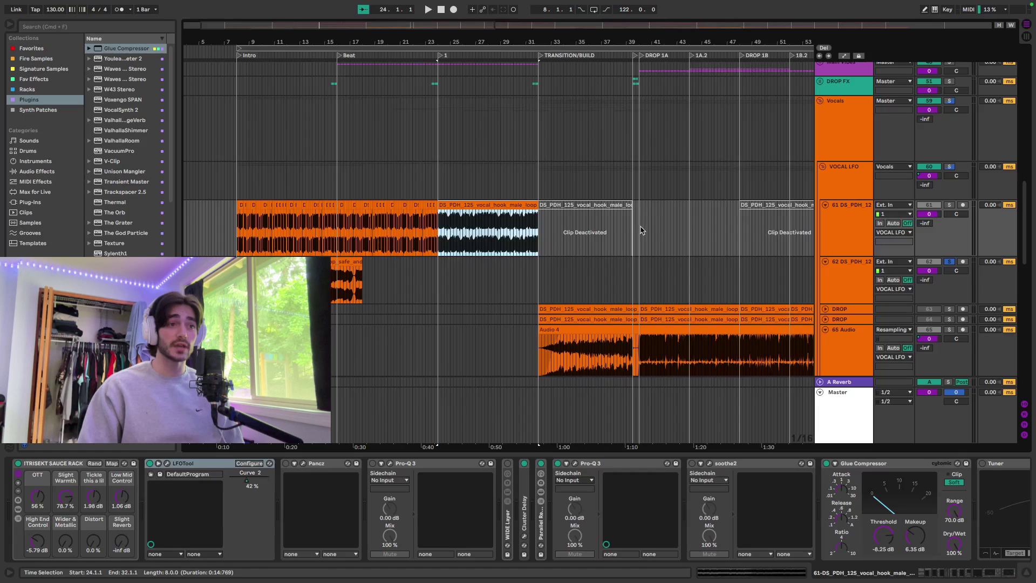
click(639, 233)
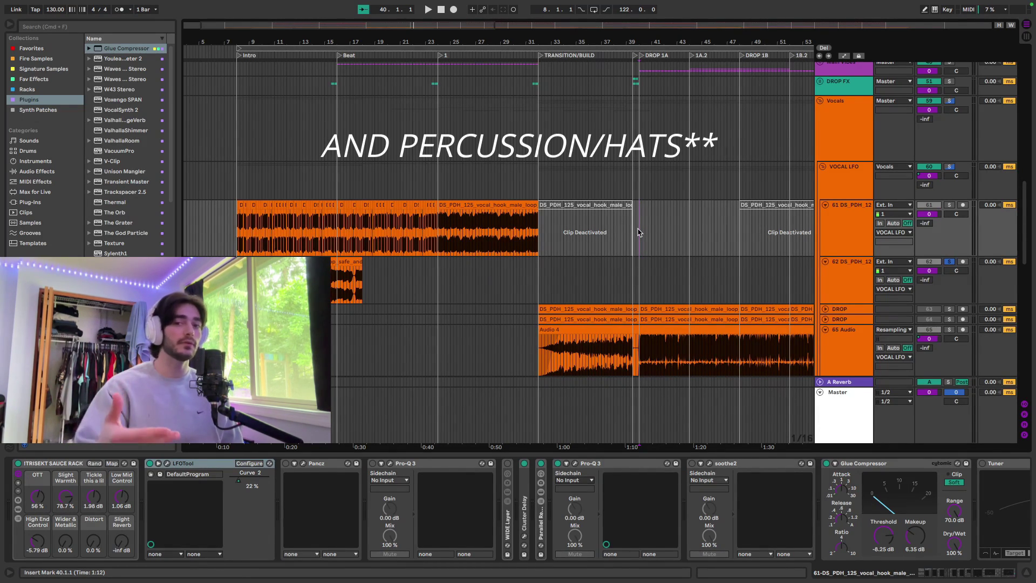
Step: Insert an audio track directly below the unchopped vocal track and unfold it
click(860, 262)
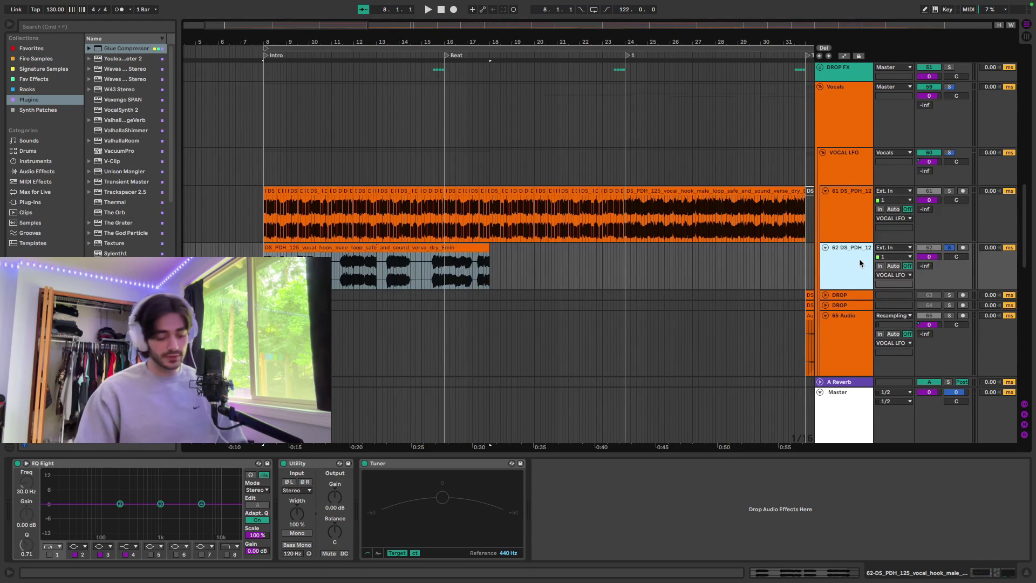
key(super+t)
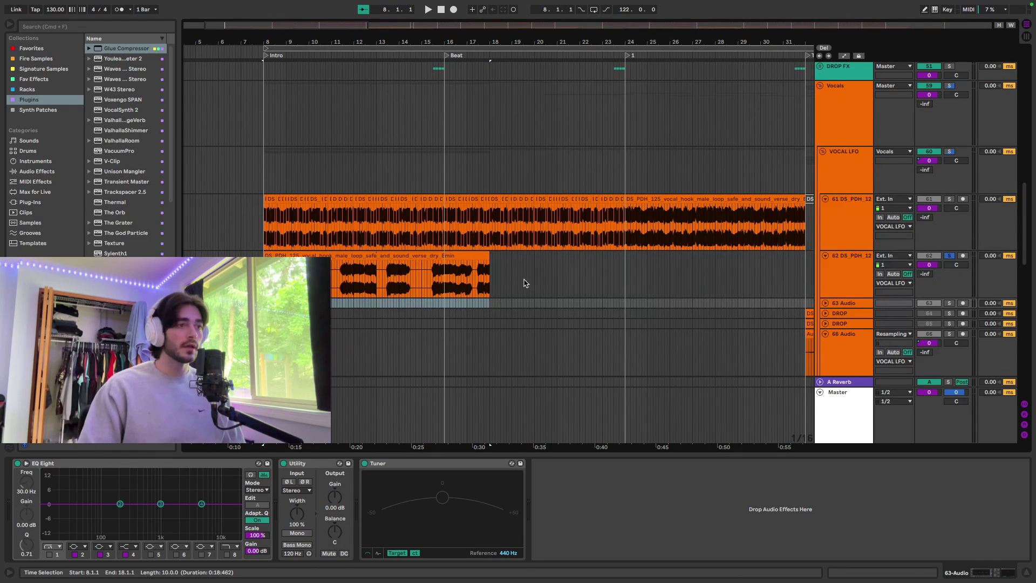
scroll(526, 283, down, 3)
click(825, 241)
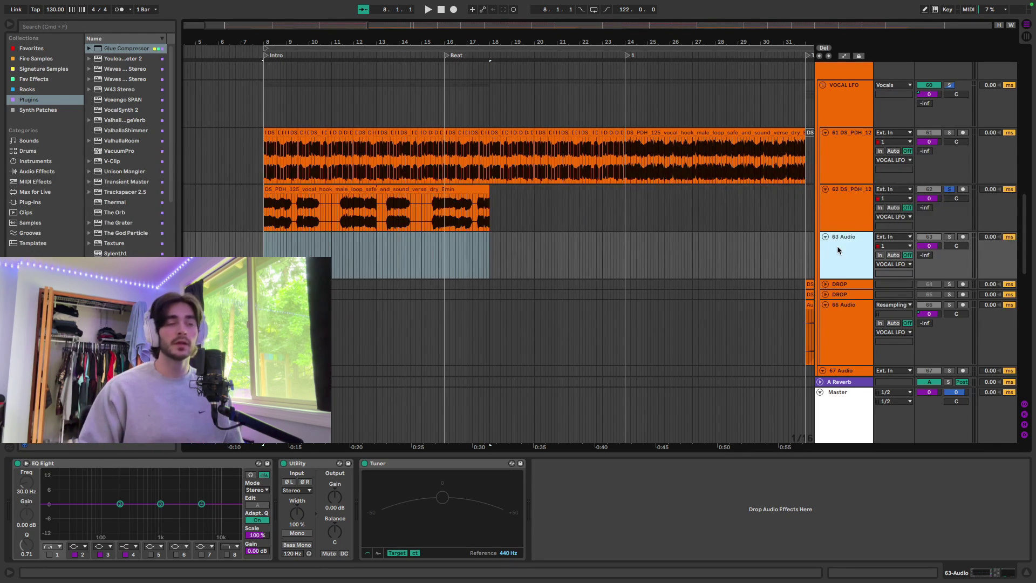
Step: Insert a second empty audio track beneath the unchopped vocal track and unfold it
click(836, 213)
click(414, 192)
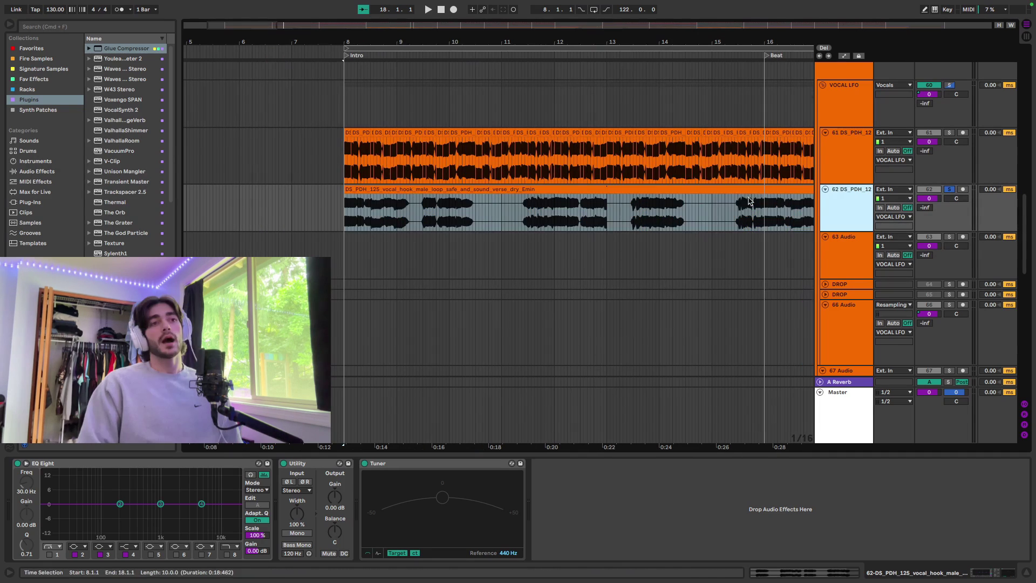
click(793, 189)
click(834, 215)
click(836, 243)
click(836, 194)
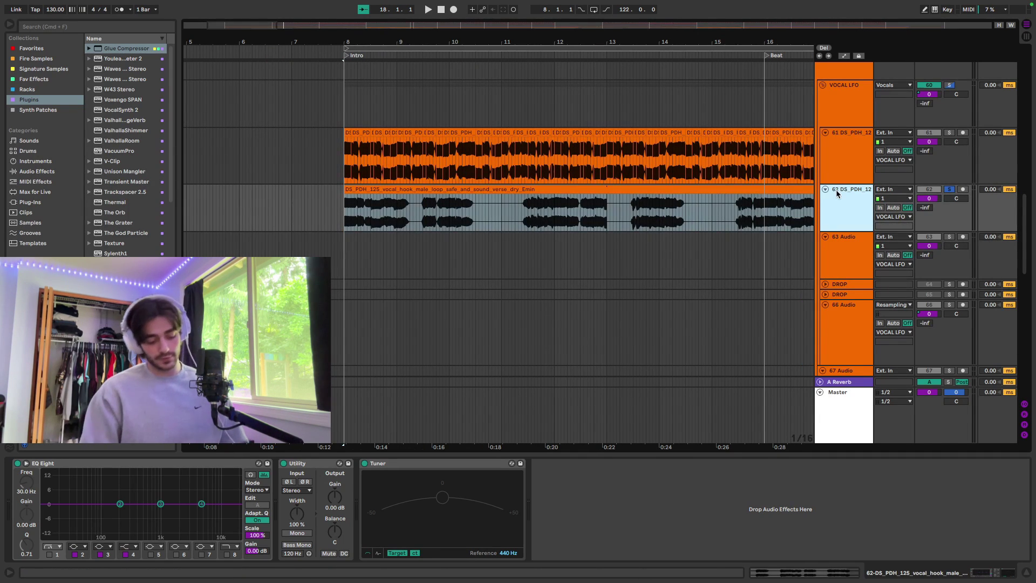
key(super+t)
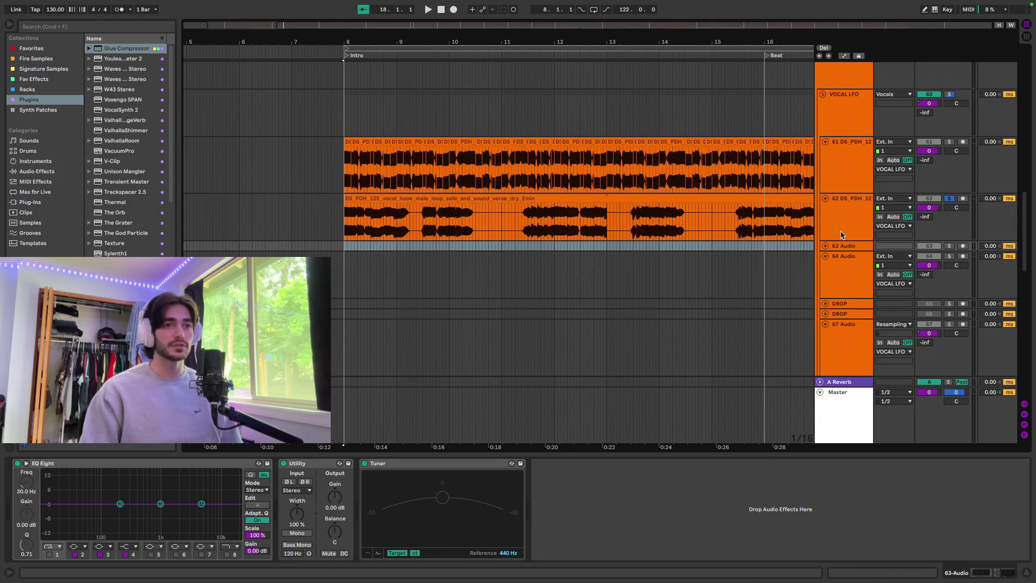
click(826, 246)
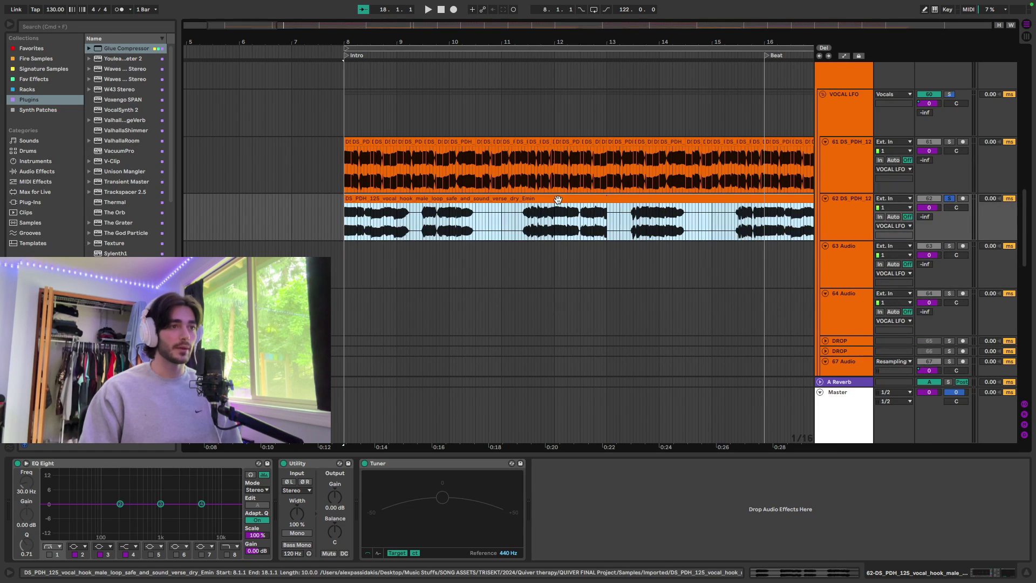
Step: Copy the unchopped vocal's opening slice, from 8.1.1 to 8.1.3, onto the empty track directly below at the same position
click(475, 217)
scroll(410, 225, up, 5)
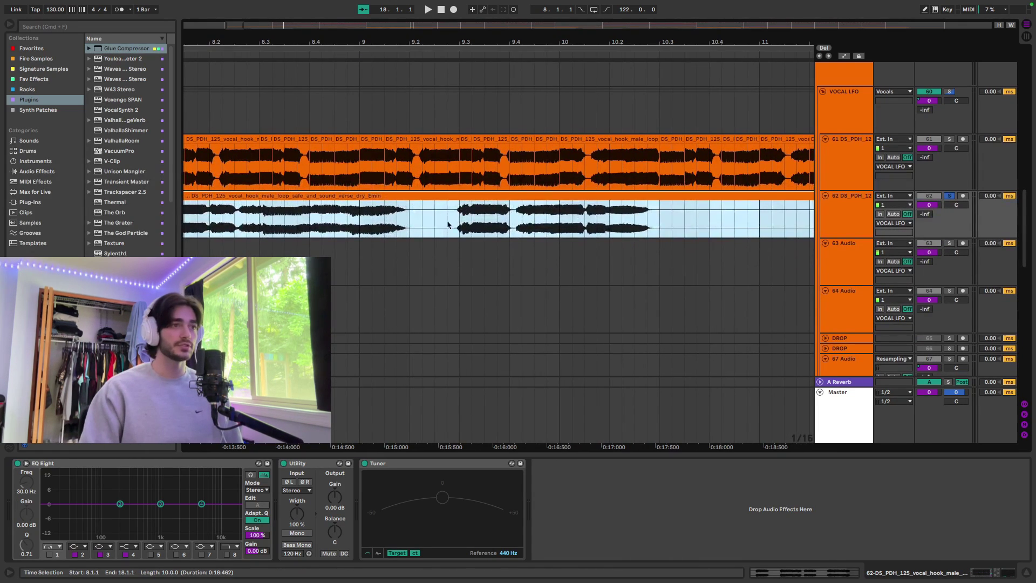
drag(422, 229, 655, 224)
scroll(401, 220, up, 3)
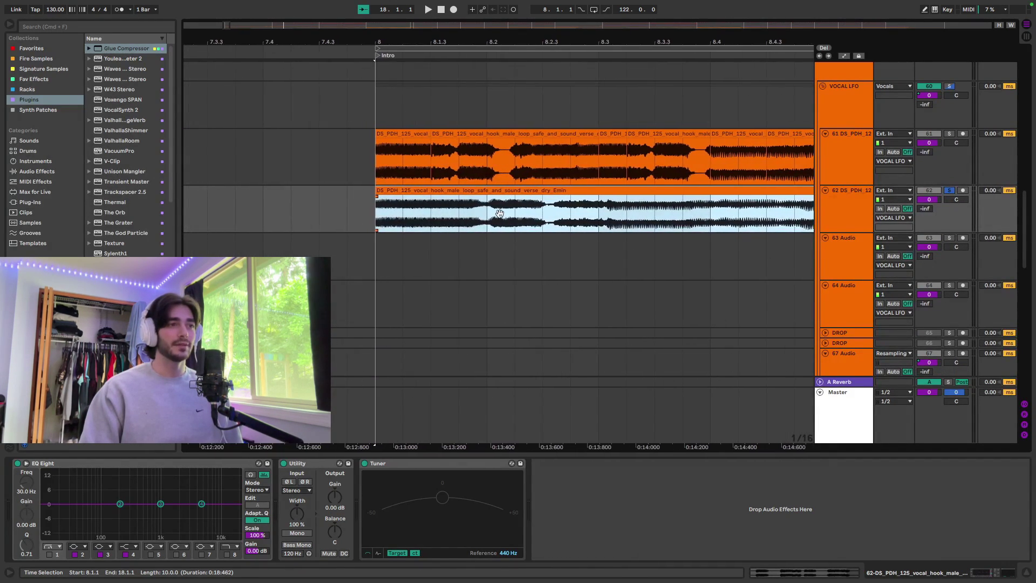
drag(474, 222, 445, 220)
click(355, 222)
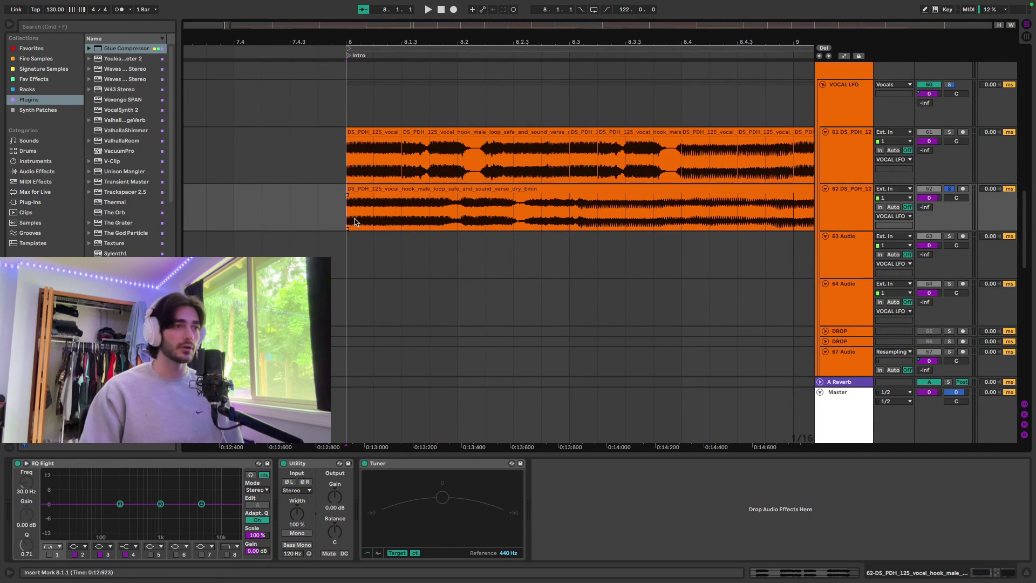
key(space)
drag(355, 221, 412, 224)
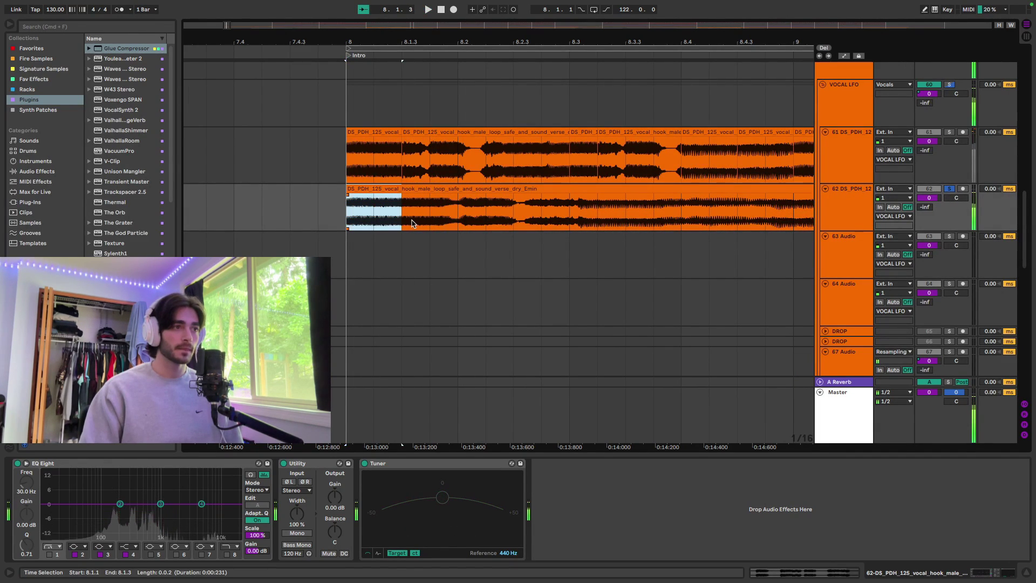
key(space)
scroll(397, 202, up, 1)
scroll(383, 192, left, 1)
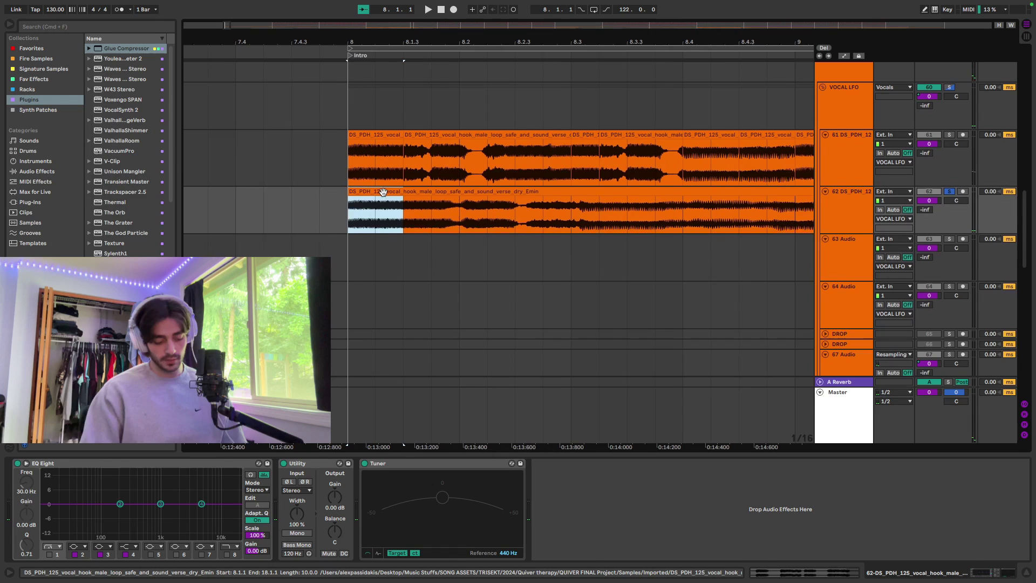
drag(383, 192, 386, 265)
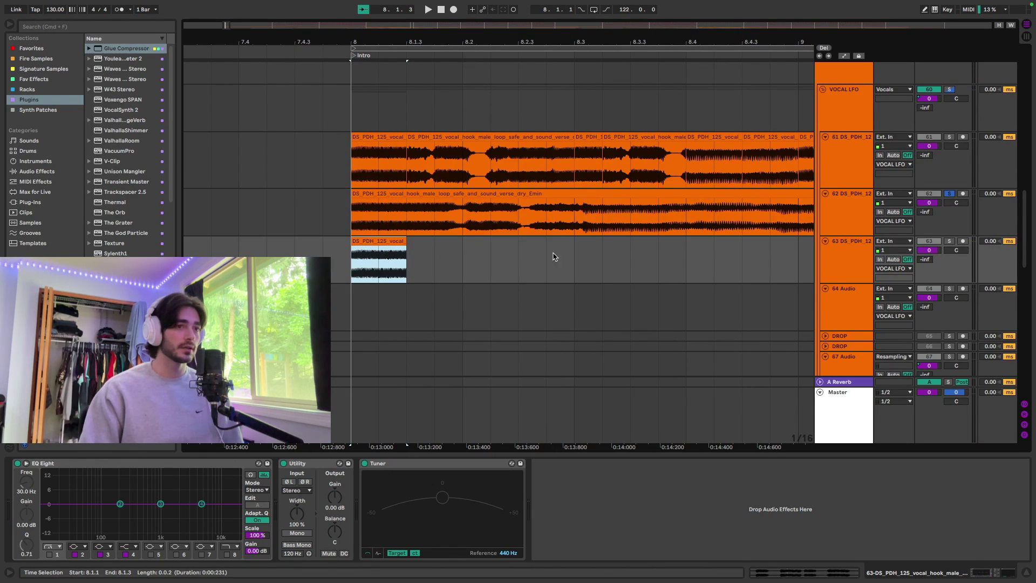
Step: Copy the unchopped vocal's slice from 9.1.1 to 9.1.3 and paste it at 8.1.3, right after the first slice on the track below
click(534, 215)
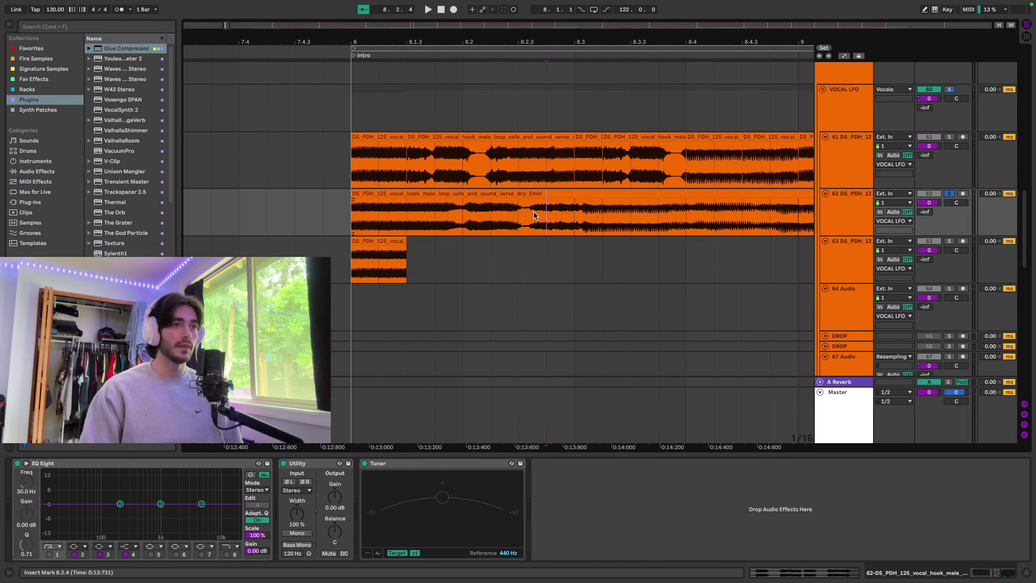
click(575, 216)
key(space)
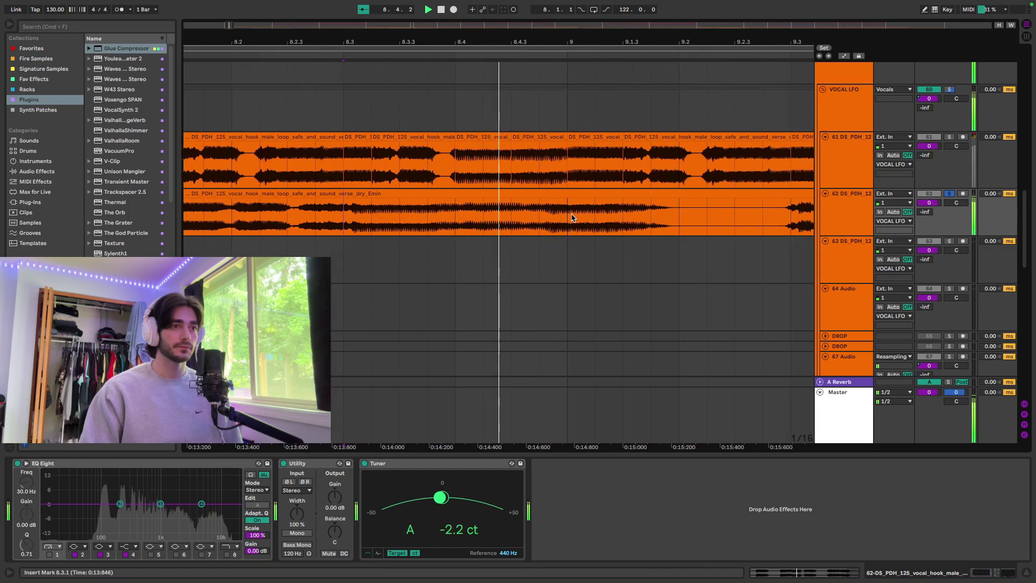
click(419, 215)
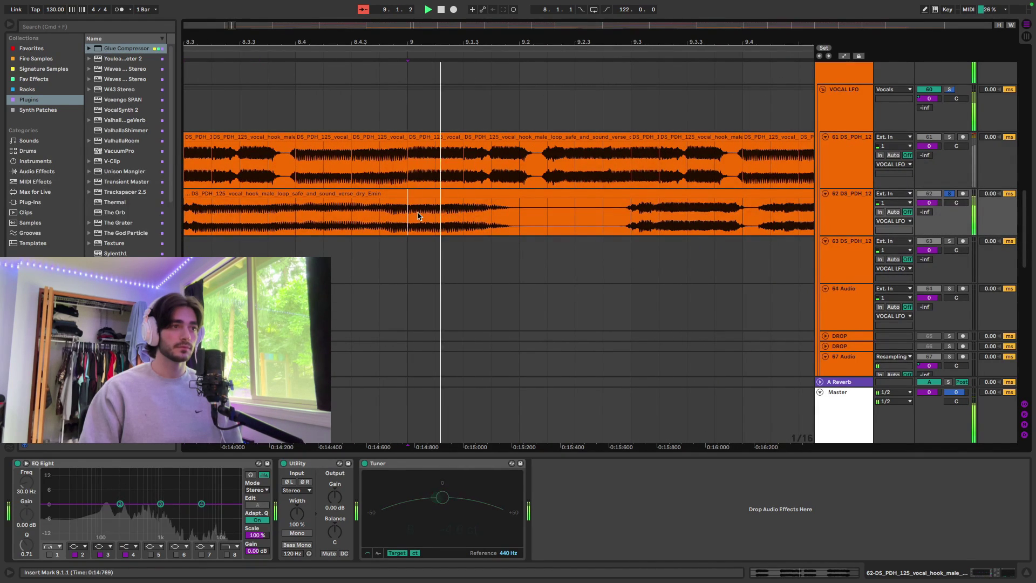
key(space)
drag(419, 216, 460, 226)
click(414, 228)
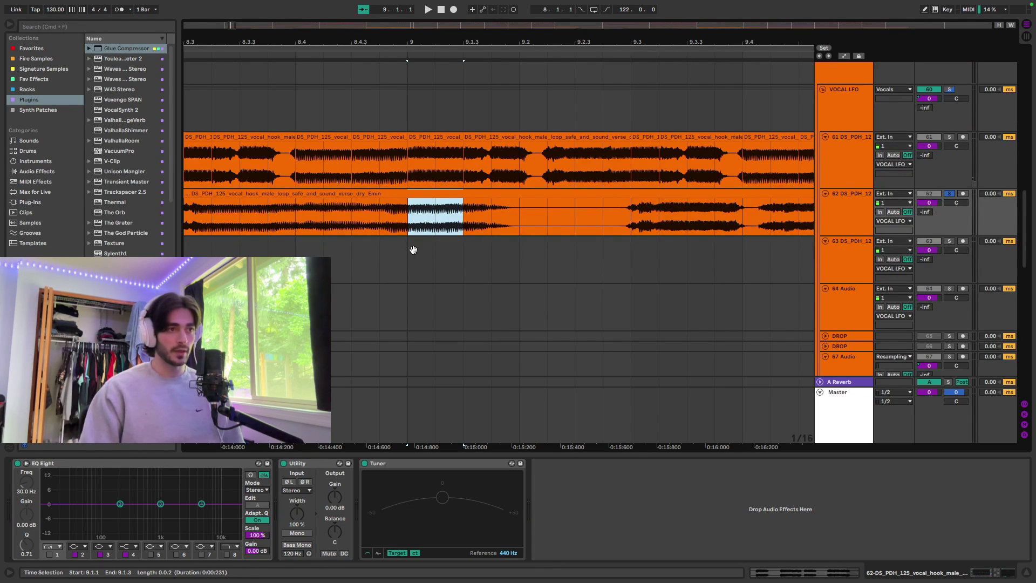
scroll(745, 220, left, 10)
scroll(745, 219, down, 1)
click(384, 238)
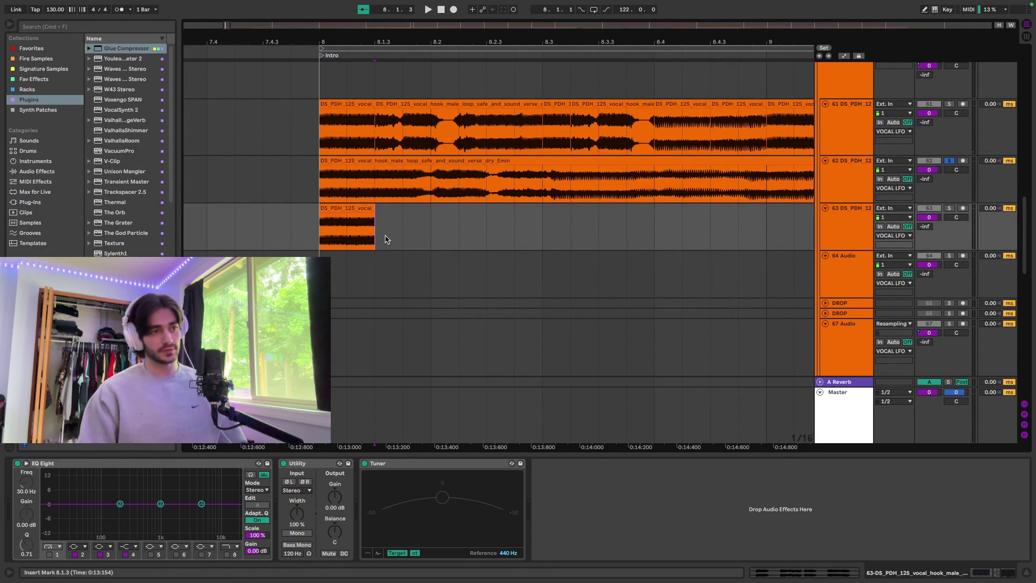
key(super+v)
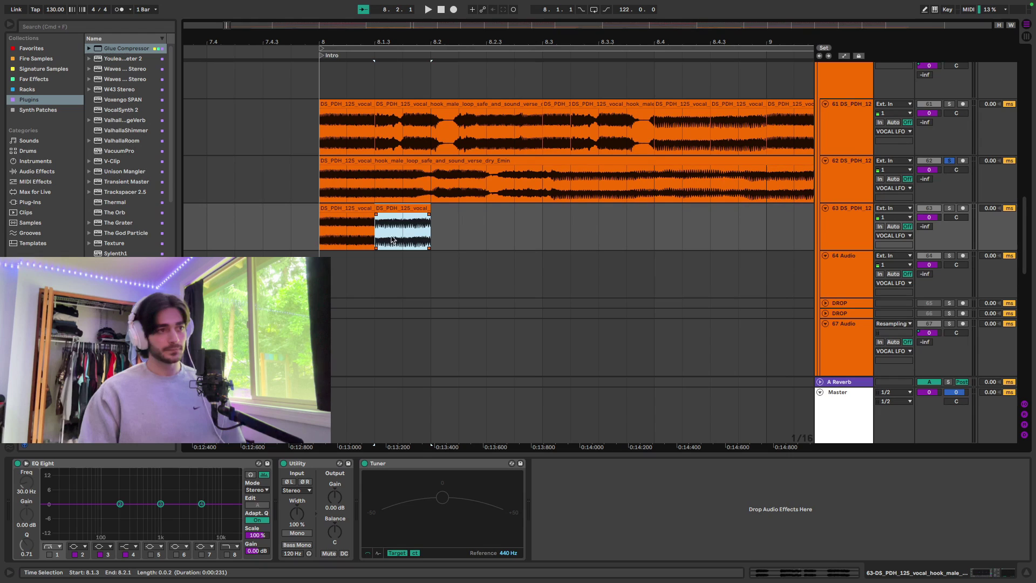
Step: Set the unchopped vocal track's monitoring to Auto and open its vocal clip's settings
click(437, 223)
click(438, 161)
click(879, 179)
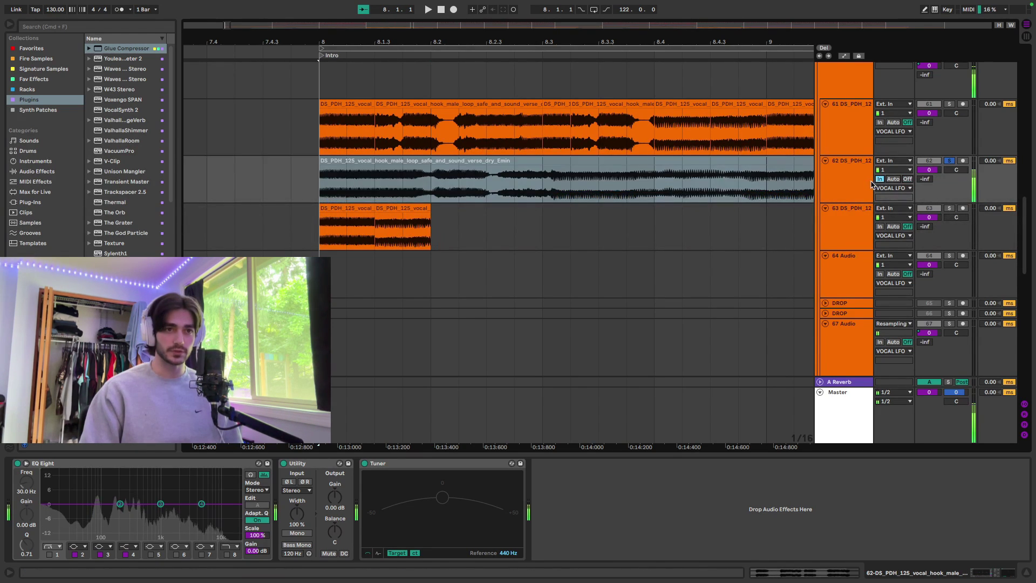
key(space)
key(space)
click(894, 179)
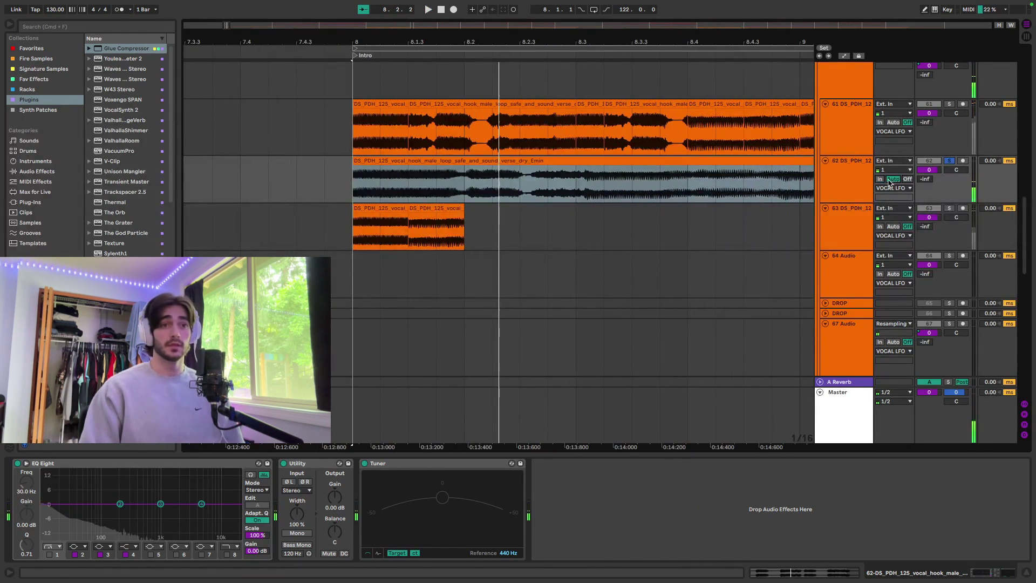
click(833, 174)
click(607, 162)
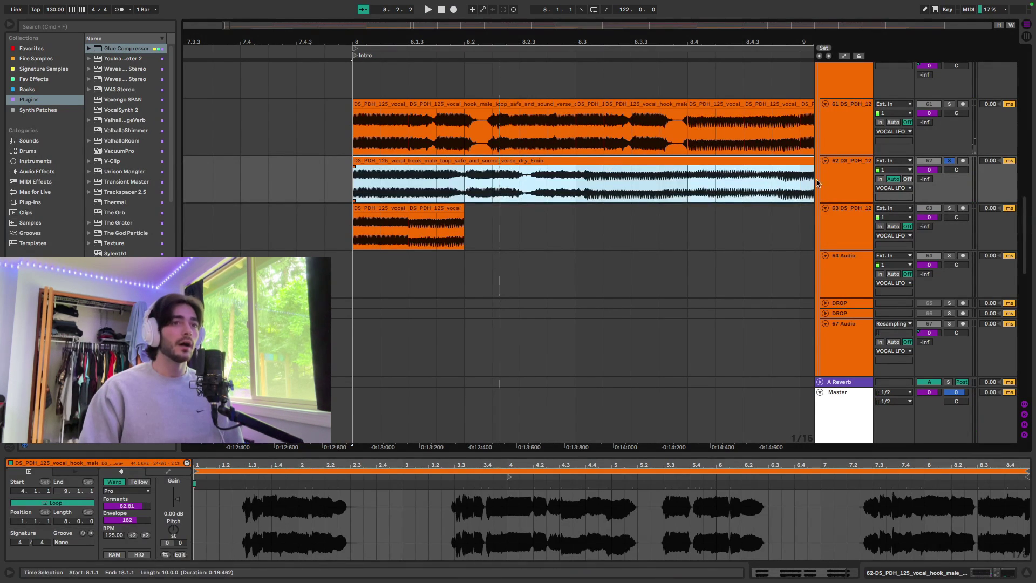
Step: Add LFOTool at the front of the unchopped vocal track's effect chain and open its window
click(836, 177)
click(624, 162)
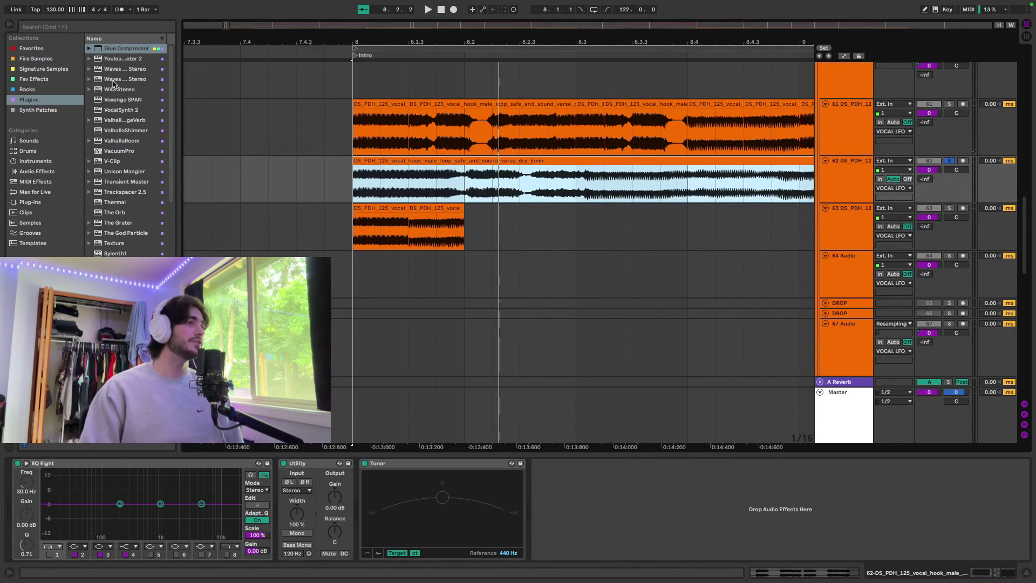
click(121, 27)
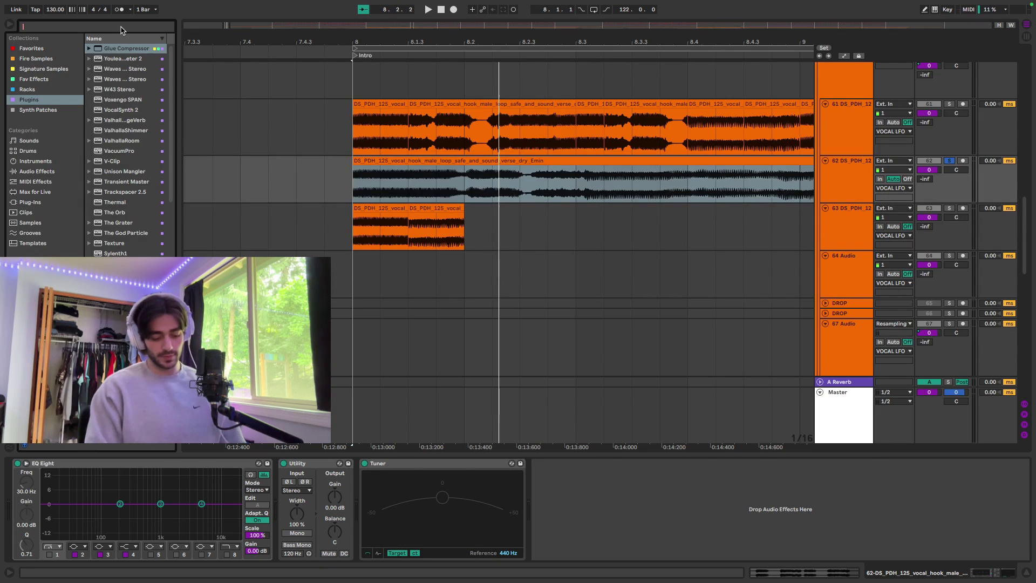
text(lfo)
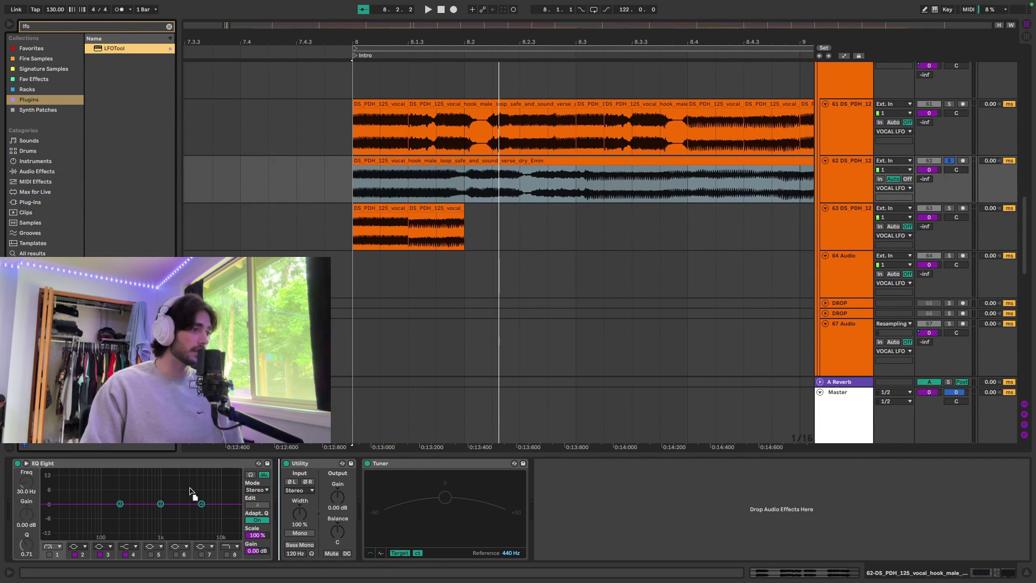
key(Return)
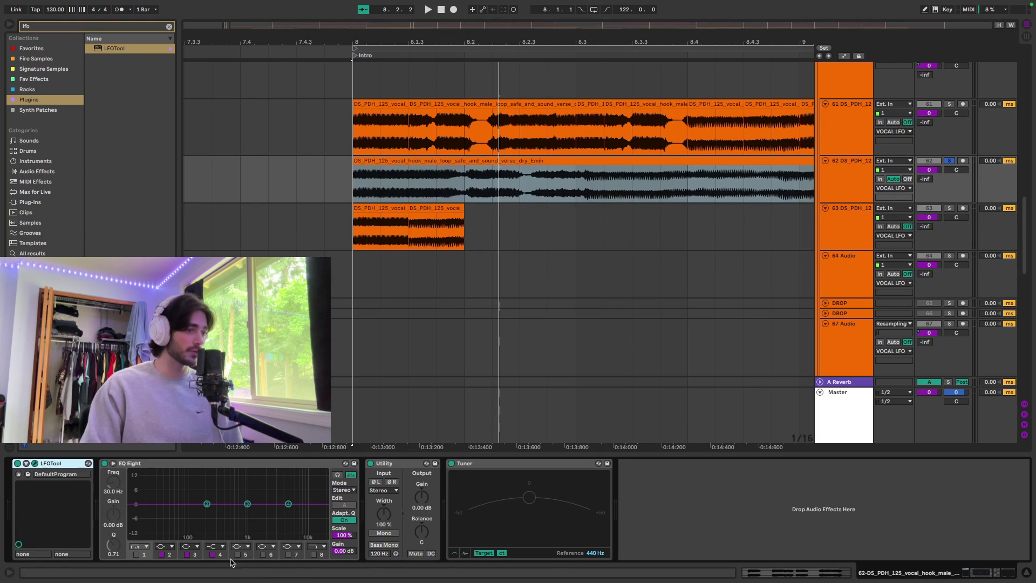
drag(583, 581, 343, 124)
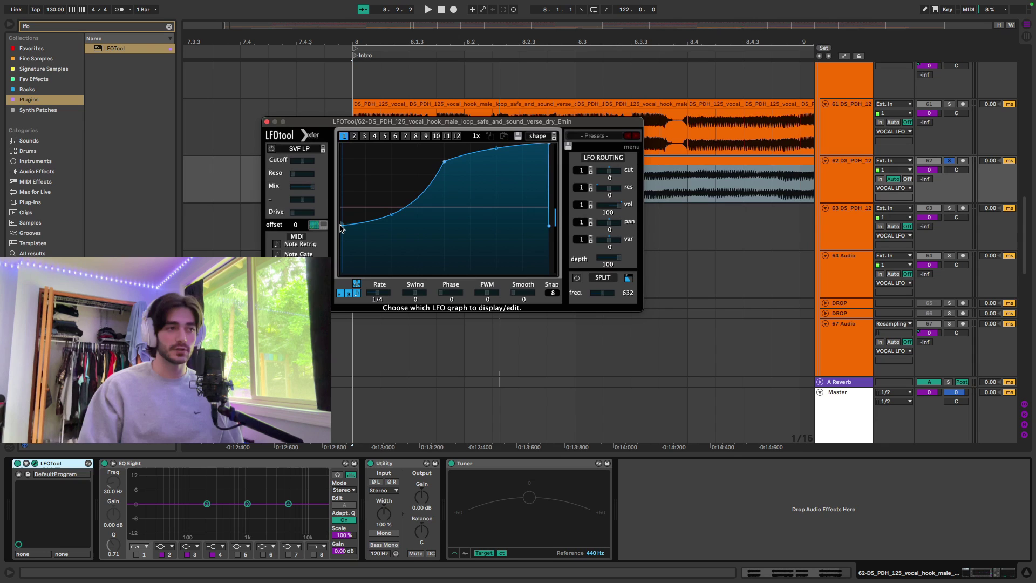
Step: Redraw the LFOTool curve as a slope falling from full level to zero and set the rate to 1/16
click(593, 136)
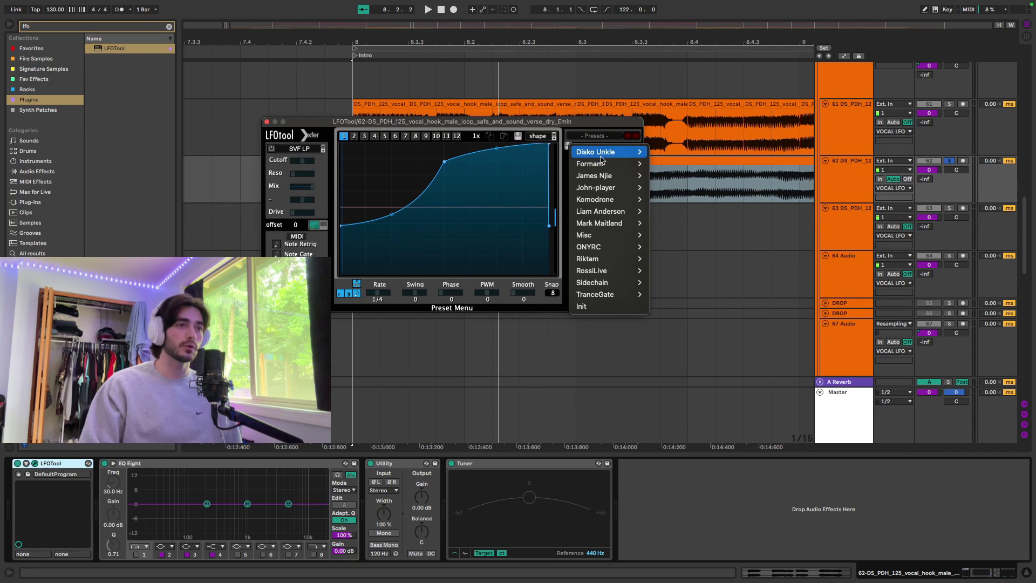
click(436, 199)
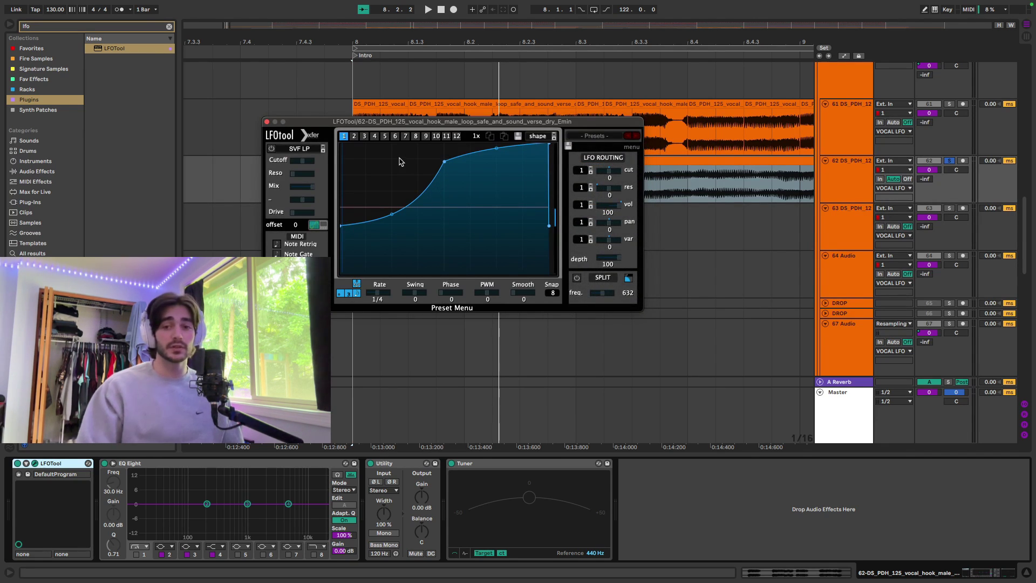
drag(445, 208, 141, 72)
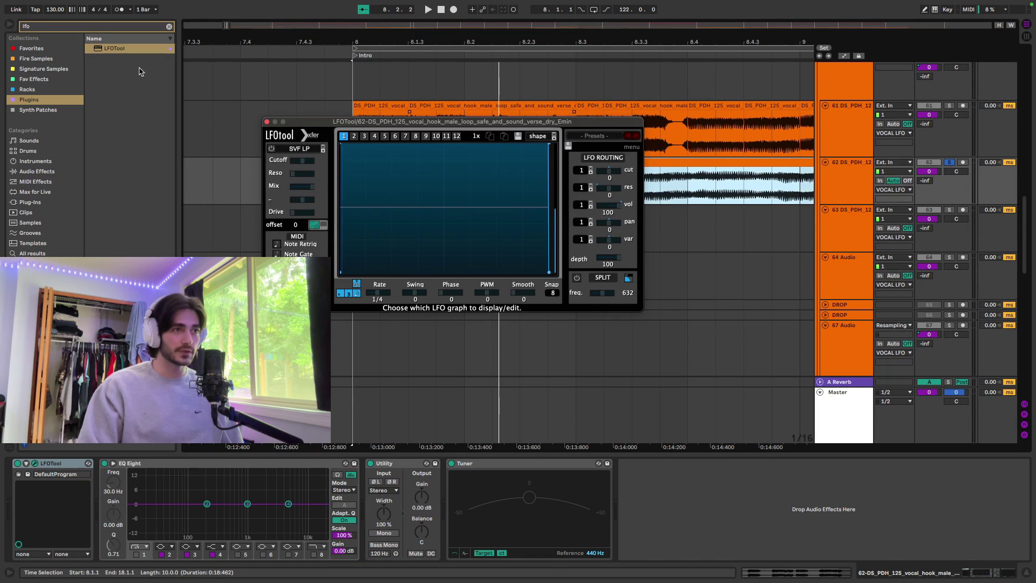
drag(549, 144, 601, 330)
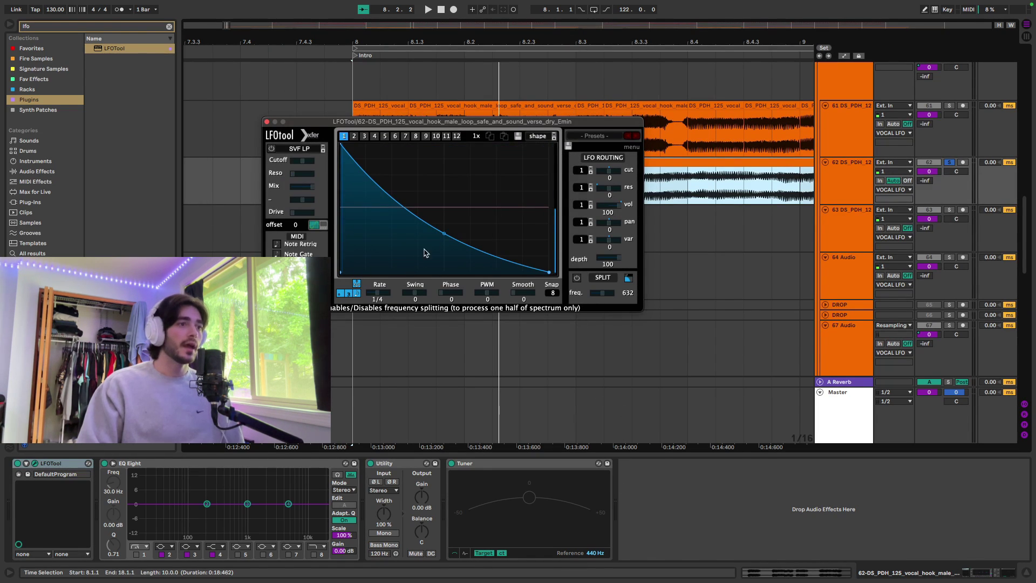
mouse_move(444, 233)
mouse_down()
mouse_move(446, 258)
mouse_move(448, 202)
mouse_move(448, 259)
mouse_move(455, 158)
mouse_move(446, 255)
mouse_move(442, 214)
mouse_move(441, 227)
mouse_up()
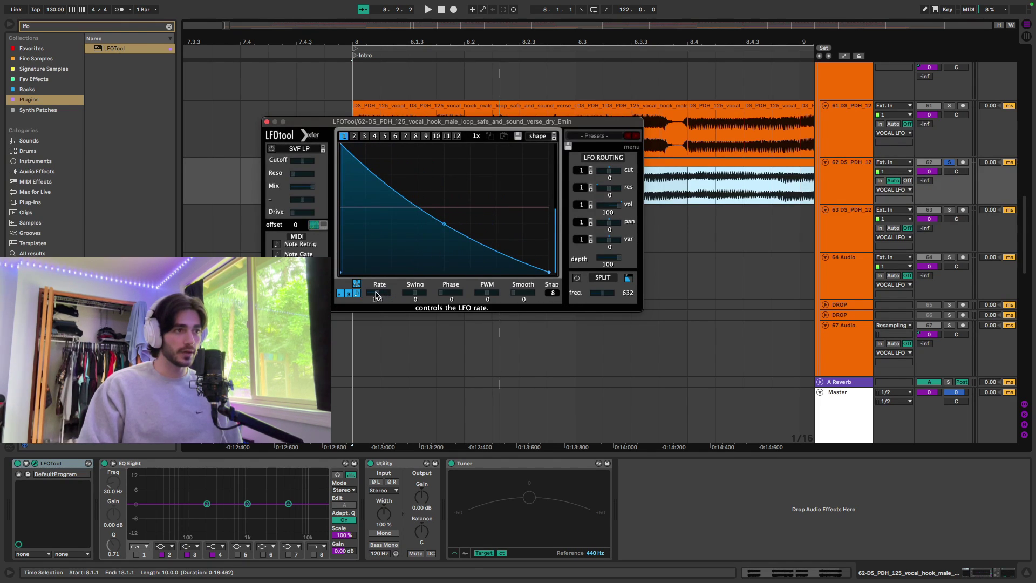
drag(376, 293, 388, 291)
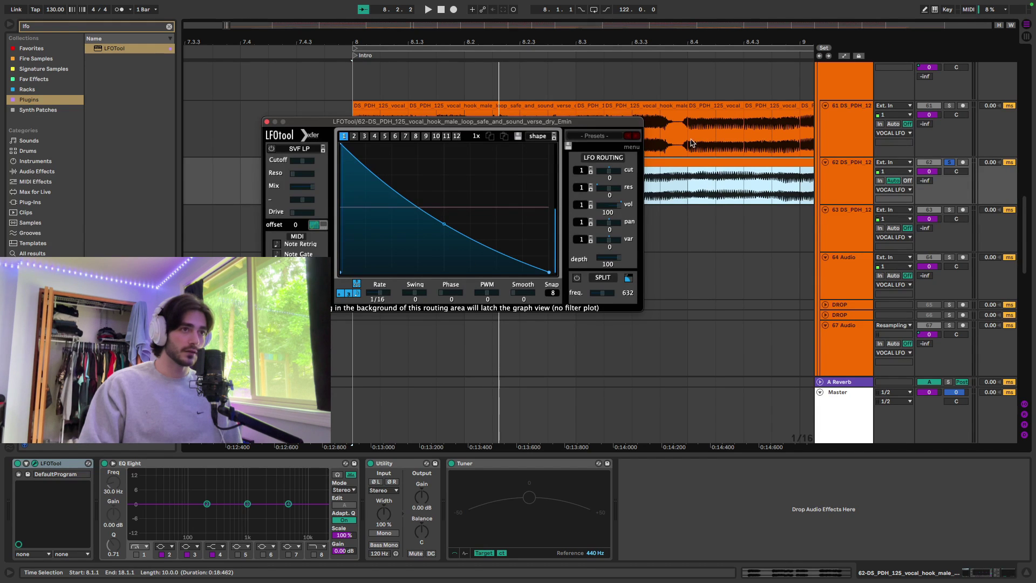
Step: Bend the LFO curve into a deeper concave decay while auditioning the vocal, and close the LFOTool window
key(space)
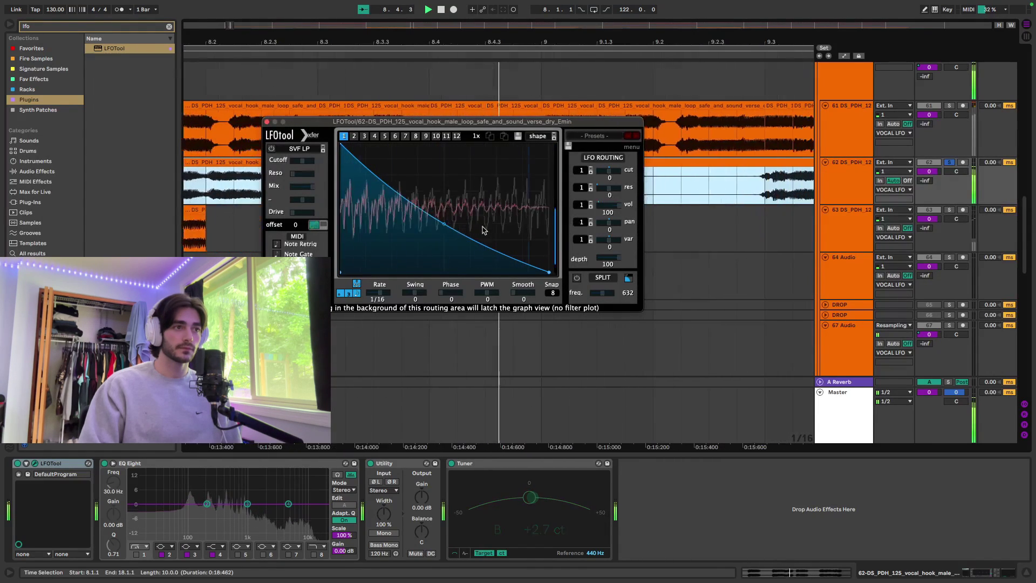
key(space)
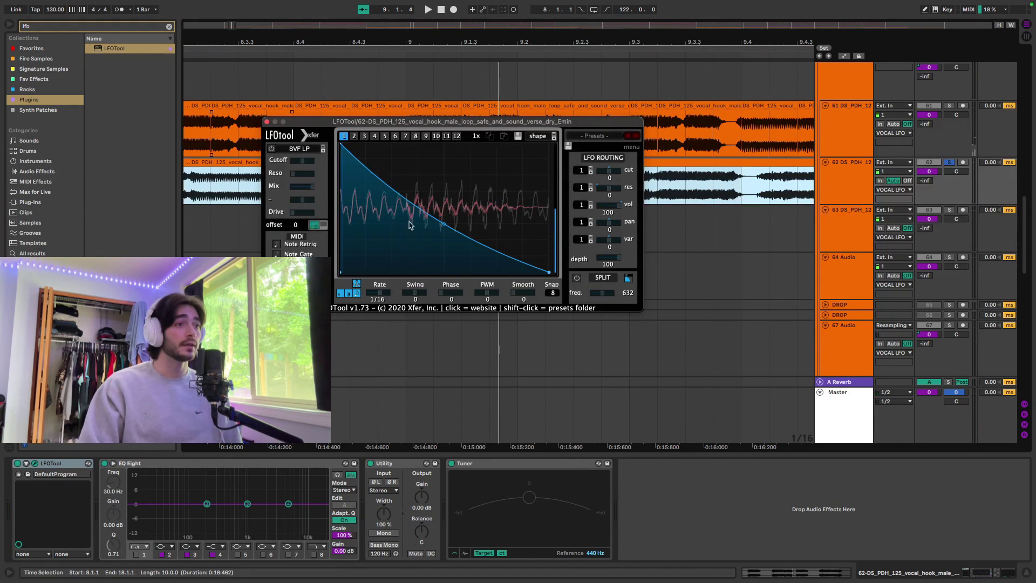
mouse_move(446, 226)
mouse_down()
mouse_move(441, 255)
mouse_move(454, 215)
mouse_move(451, 252)
mouse_move(459, 211)
mouse_move(458, 232)
mouse_up()
key(space)
key(space)
key(space)
key(space)
key(space)
key(space)
key(space)
key(space)
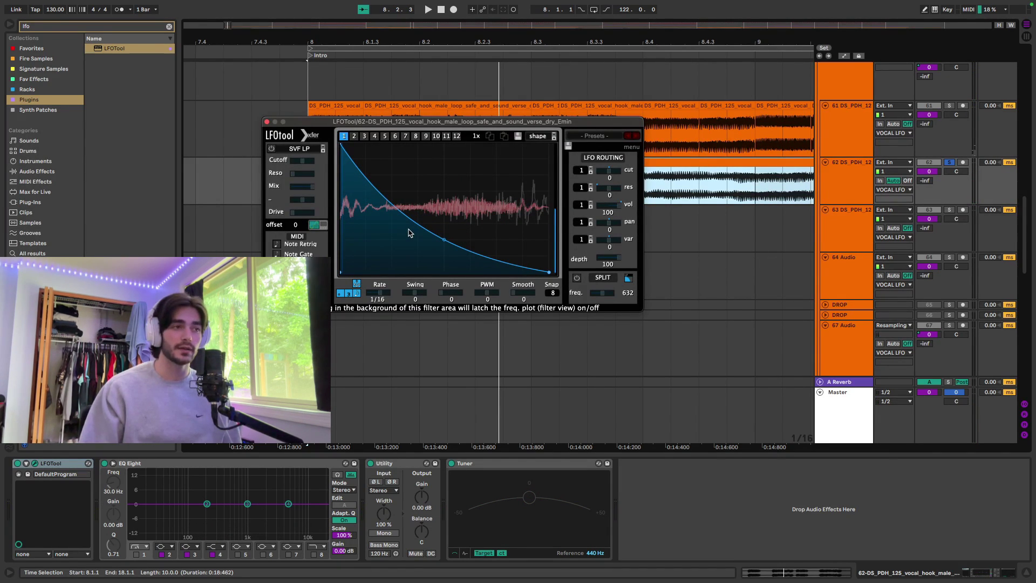
drag(402, 125, 341, 173)
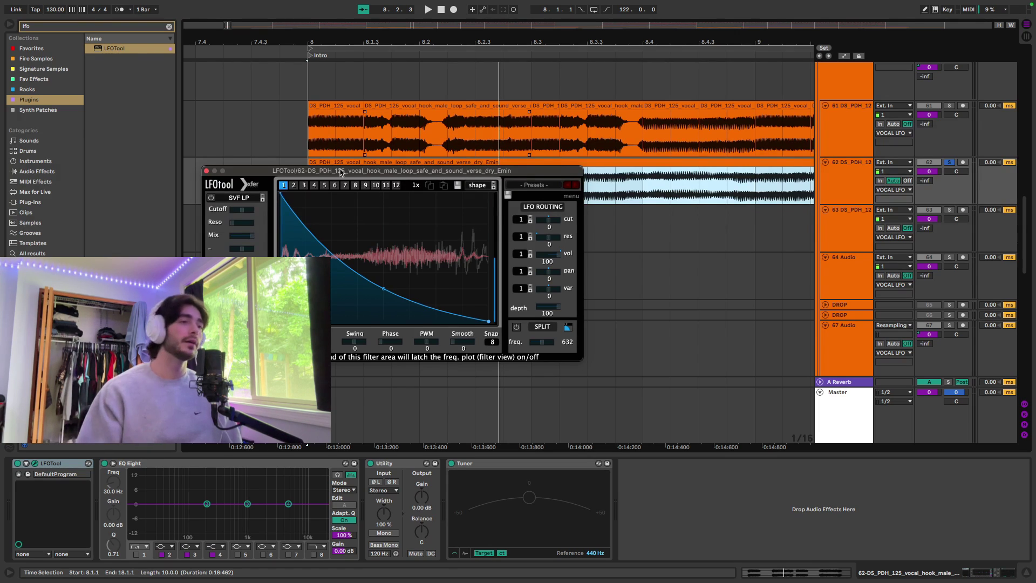
drag(340, 171, 386, 142)
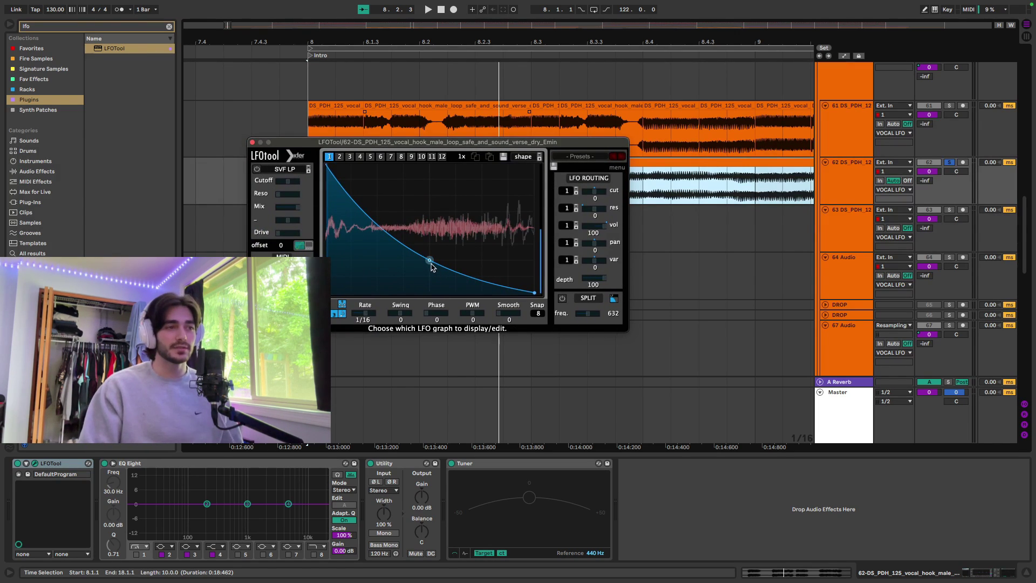
click(251, 142)
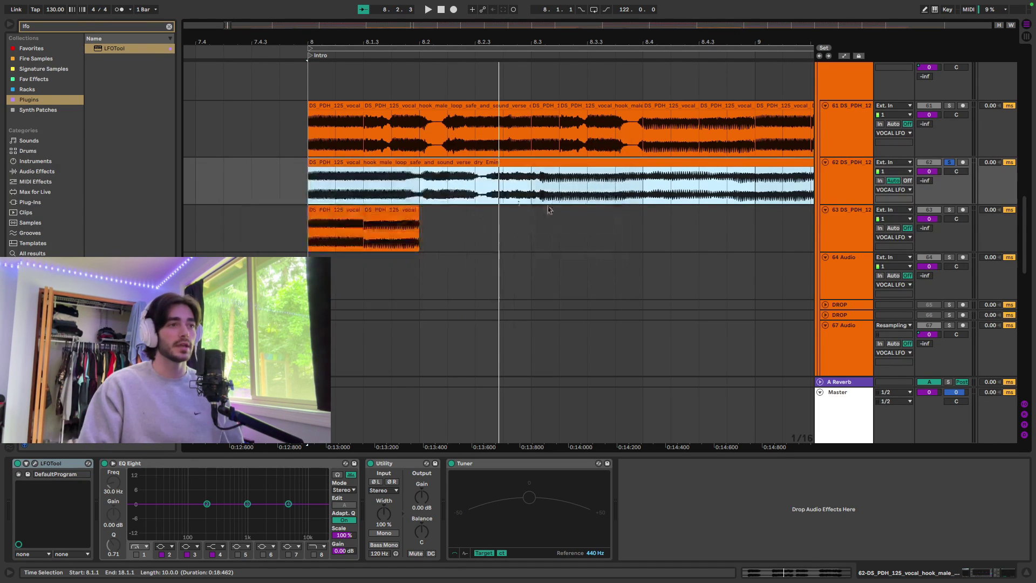
Step: Copy the unchopped vocal's one-sixteenth slice starting at 8.3.1 and paste it at 8.2.1 on the chopped track below
click(392, 207)
click(613, 182)
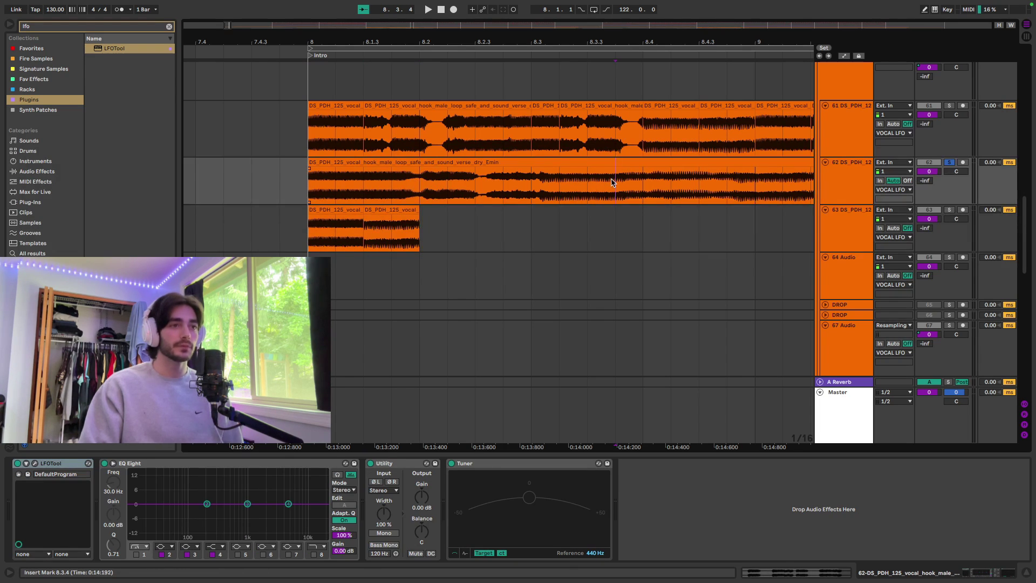
scroll(521, 182, right, 4)
click(583, 182)
click(572, 185)
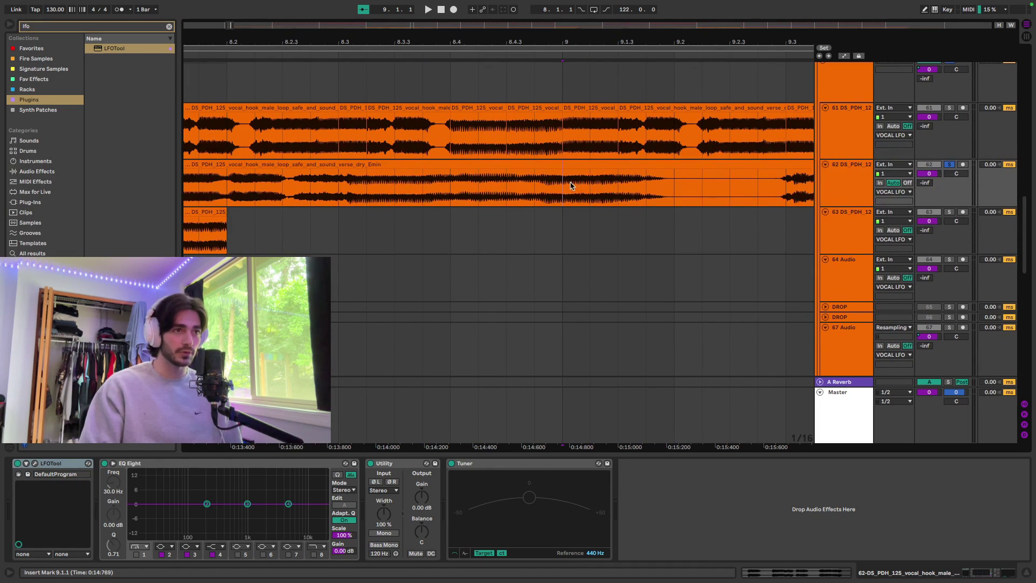
mouse_move(339, 186)
mouse_down()
mouse_move(367, 186)
mouse_move(245, 217)
mouse_up()
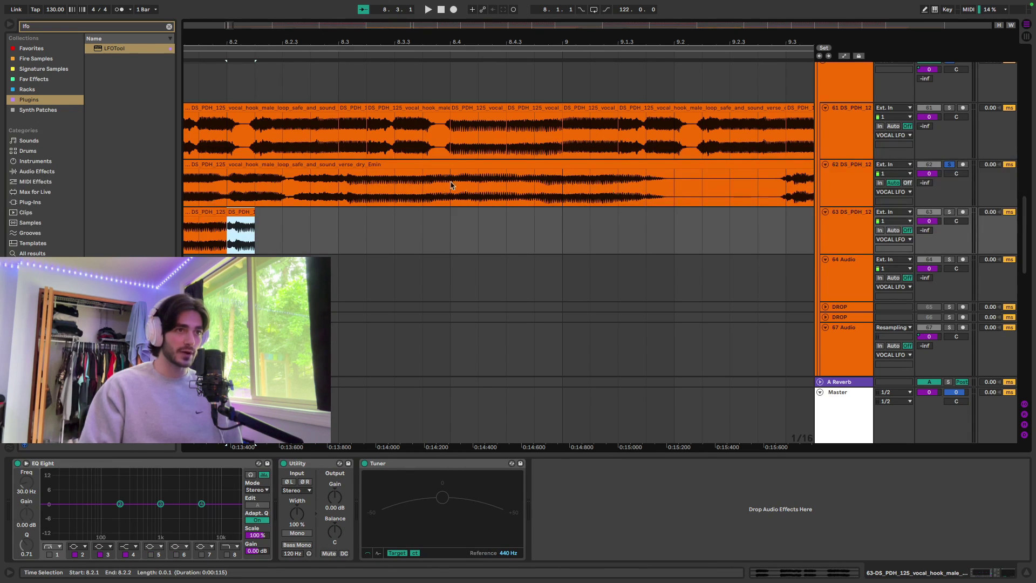
Step: Copy the unchopped vocal's two-sixteenth slice starting at 8.2.3 and paste it at 8.2.2 on the chopped track
click(452, 185)
click(283, 186)
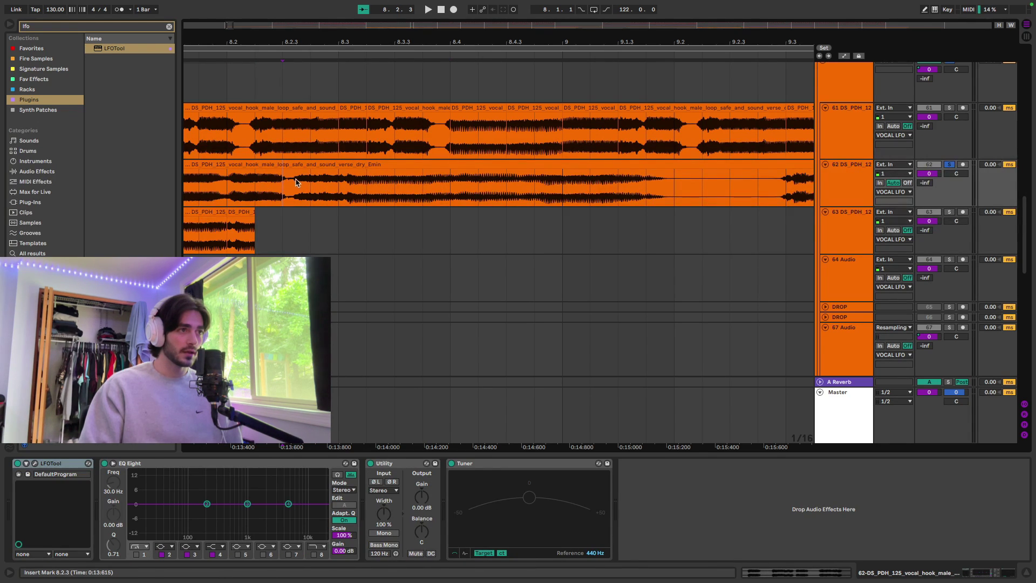
drag(296, 183, 292, 244)
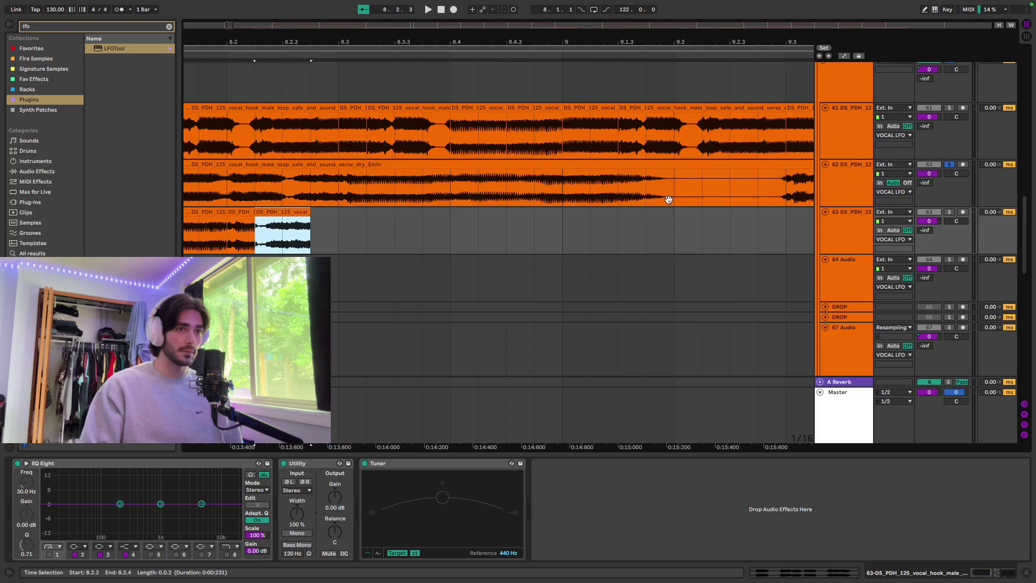
Step: Copy the unchopped vocal's slice from 9.3.3 to 9.3.4 and paste it at 8.2.4 on the chopped track
drag(669, 200, 502, 180)
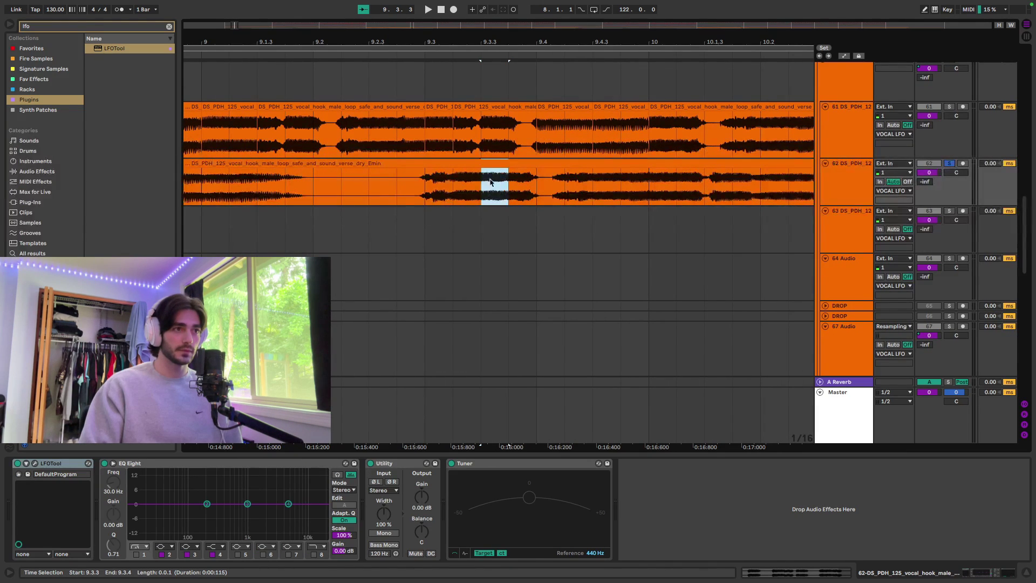
scroll(458, 220, left, 10)
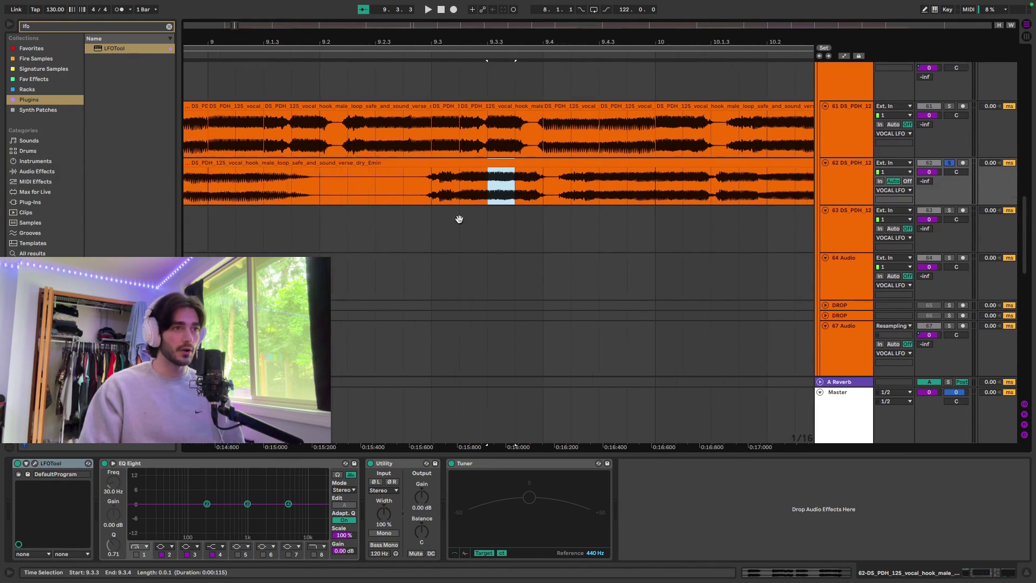
scroll(389, 225, down, 1)
click(538, 221)
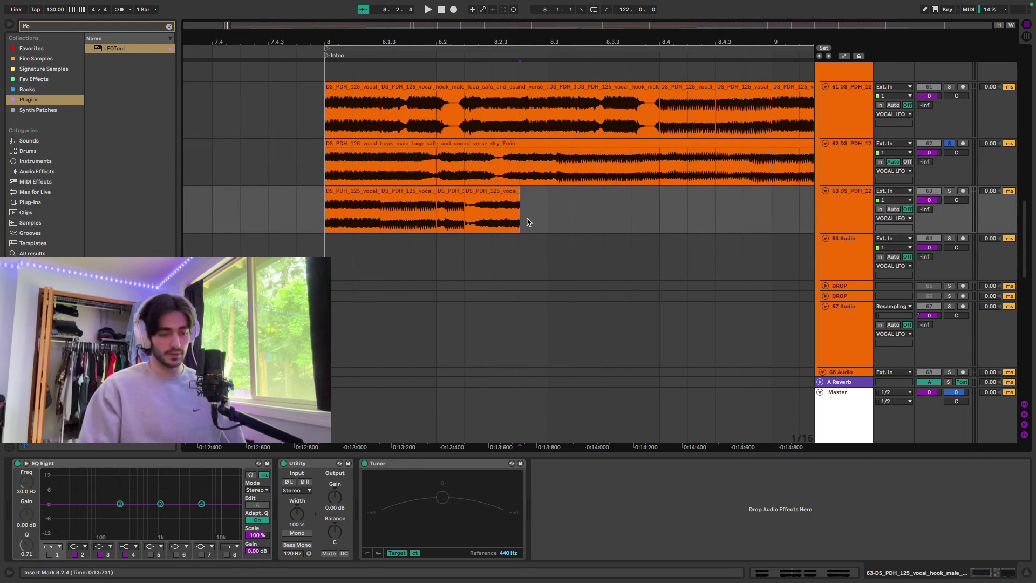
key(ctrl+v)
Step: Select the whole half-bar pattern on the chopped track and duplicate it twice, filling the track up to 9.3.1
click(362, 192)
shift+click(538, 191)
key(ctrl+d)
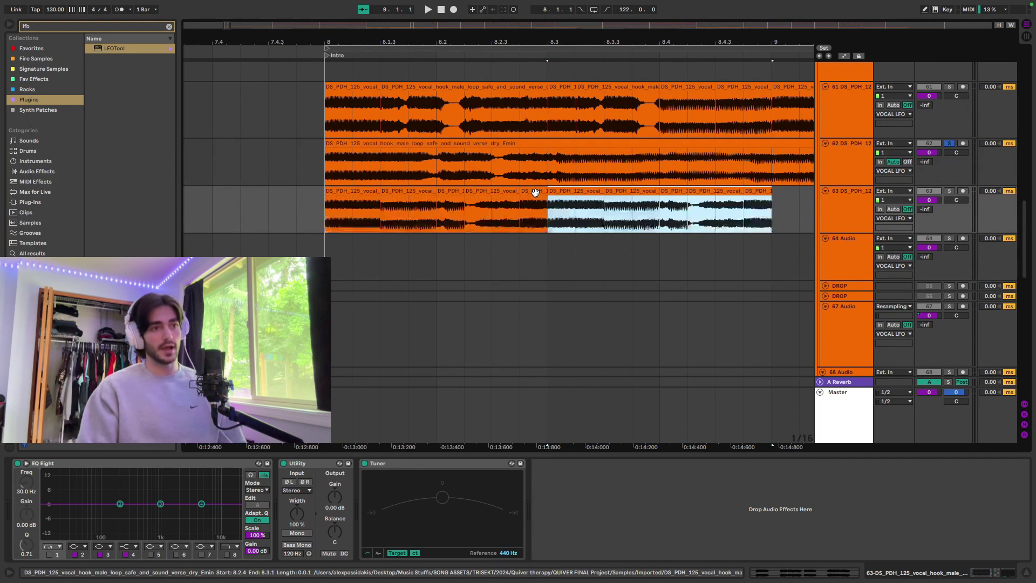
key(ctrl+d)
Step: Replace the chopped track's slice at 8.4.2 with a copy of the one at 8.3.3, and append a two-sixteenth slice at 9.3.1
scroll(538, 191, down, 3)
mouse_move(462, 198)
mouse_down()
mouse_move(367, 199)
mouse_move(463, 201)
mouse_up()
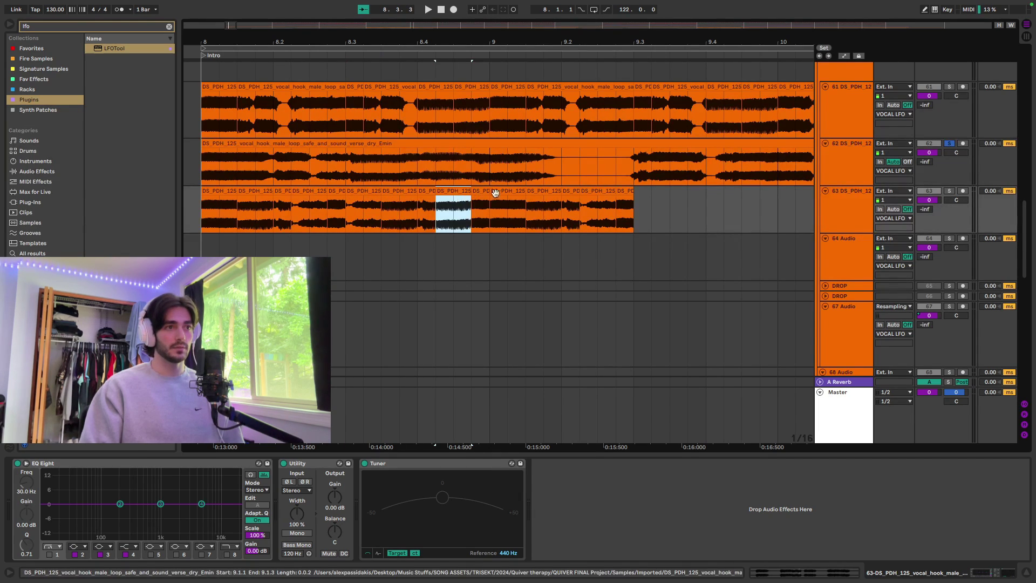
drag(562, 200, 643, 202)
Step: Copy the chopped track's one-sixteenth slice at 9.2.4 onto 9.1.1 and briefly play from the pattern's first slice
click(626, 191)
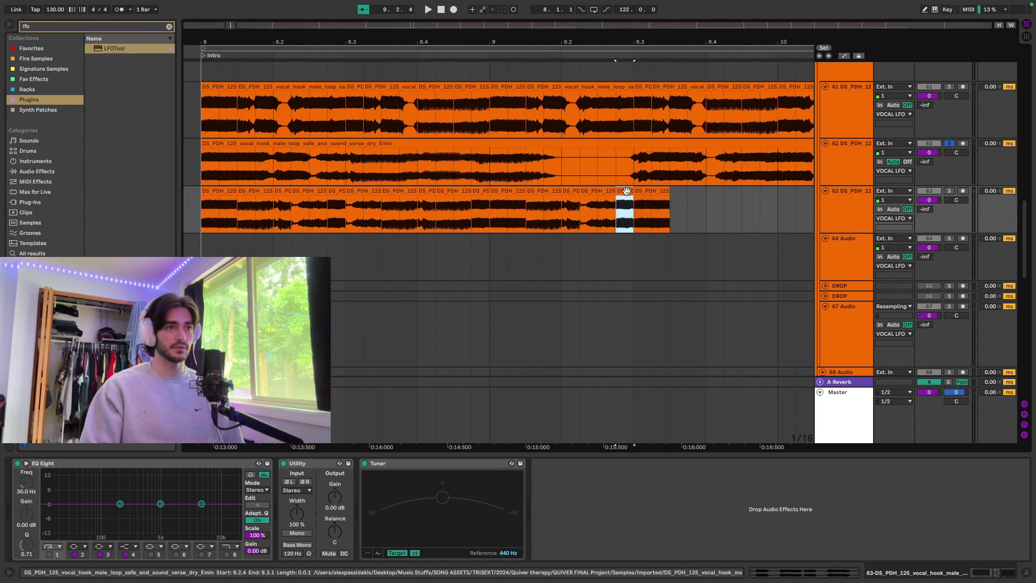
drag(530, 202, 507, 201)
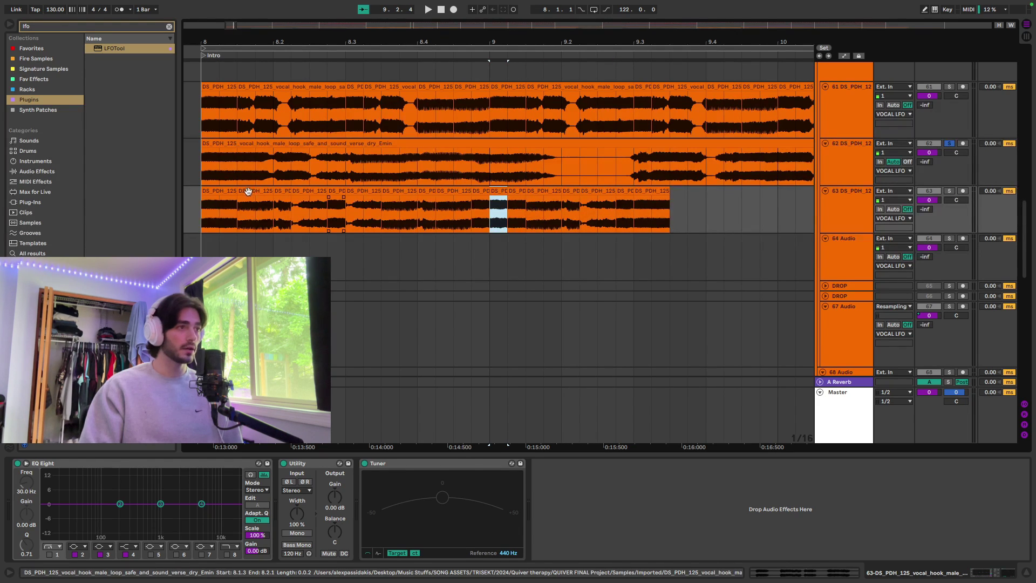
click(226, 192)
key(space)
key(space)
Step: Copy LFOTool from the unchopped vocal track to the front of the chopped track's effect chain, before EQ Eight
click(843, 172)
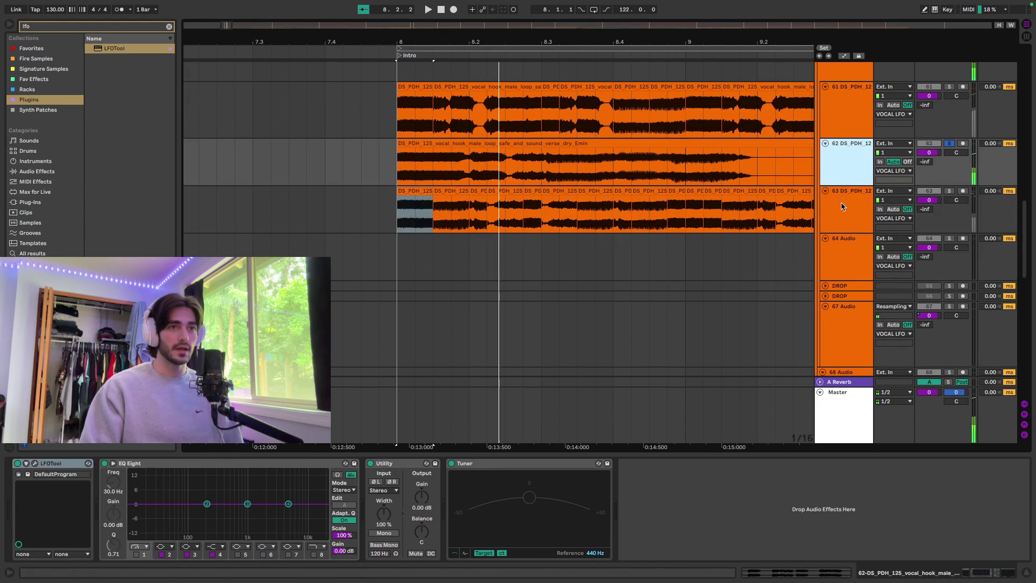
click(48, 463)
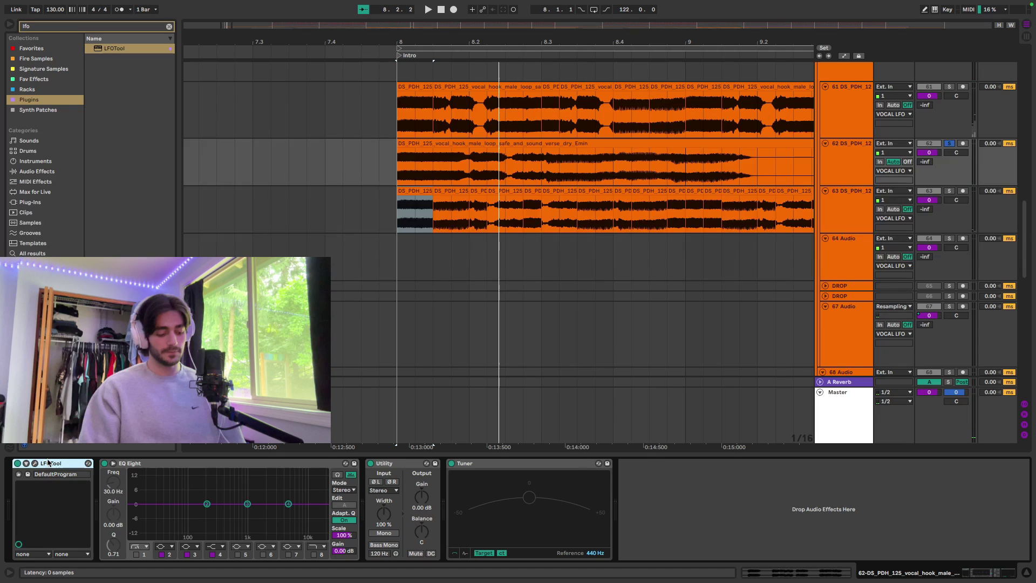
click(845, 222)
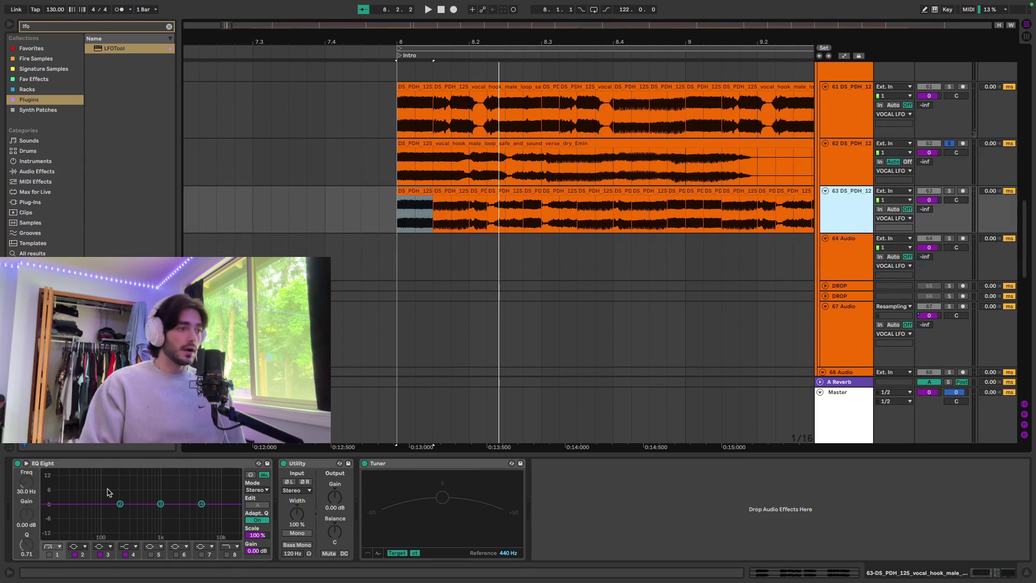
click(52, 464)
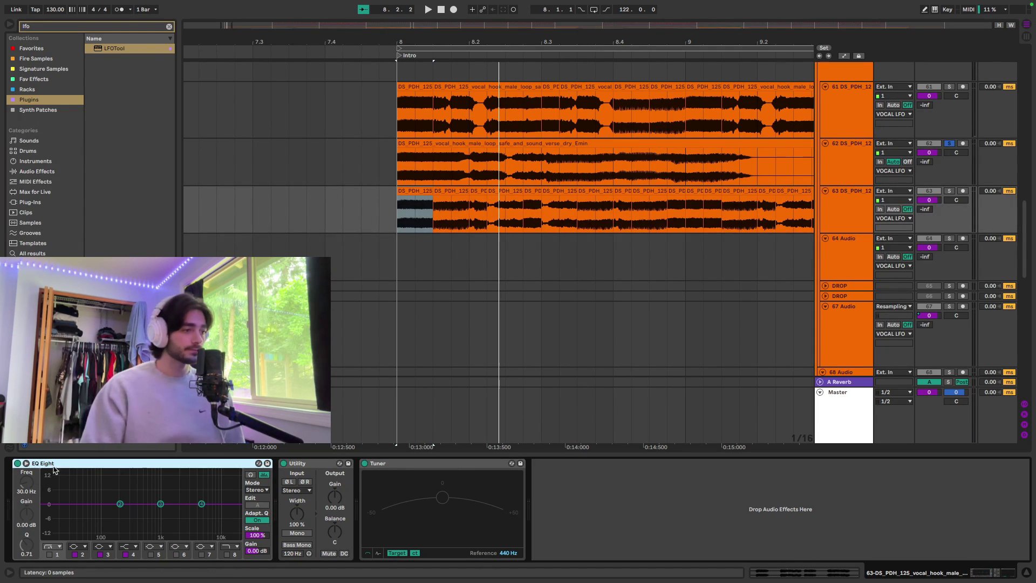
key(super+v)
Step: Solo the chopped vocal track and play back its pattern
click(950, 192)
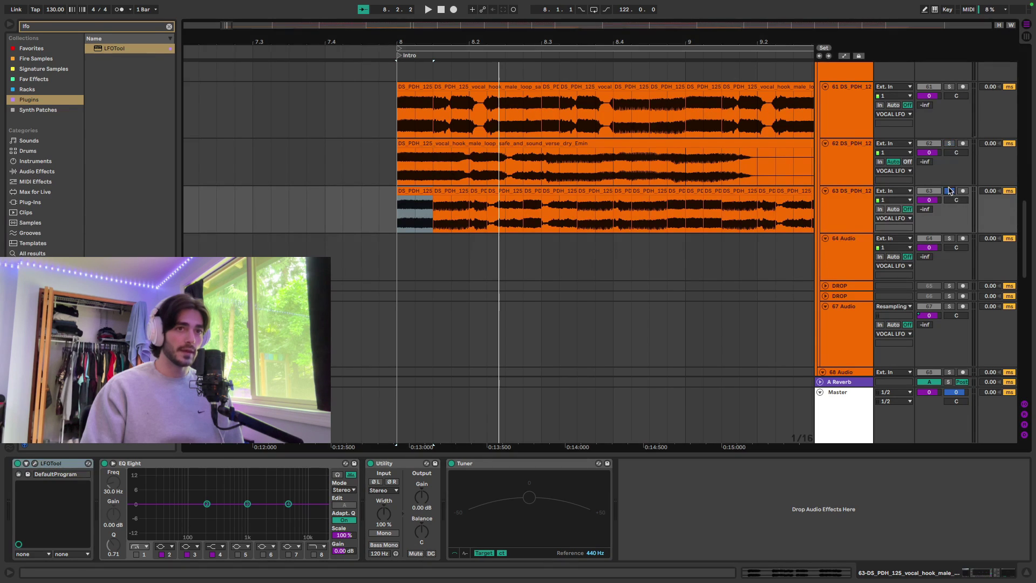
key(space)
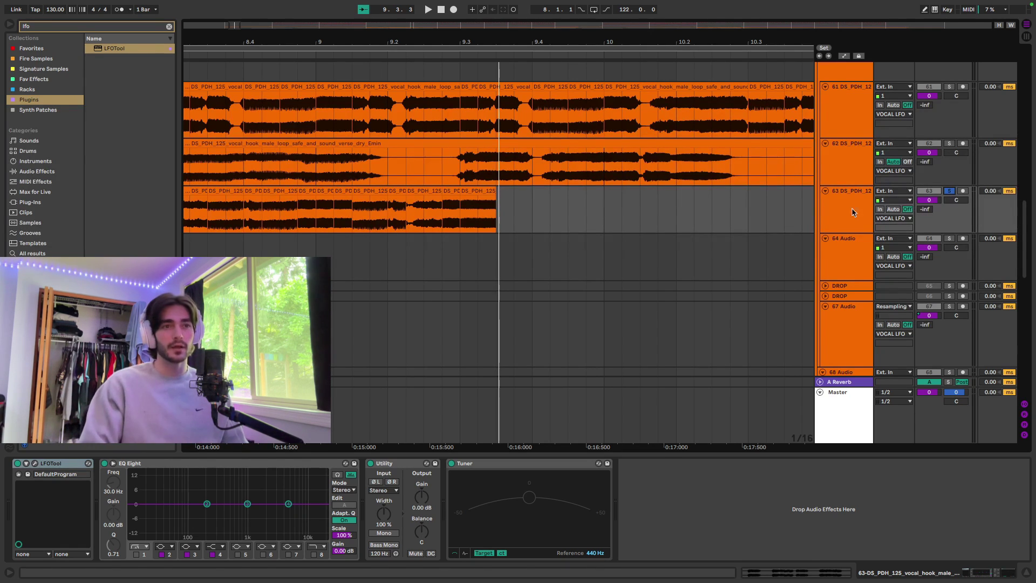
Step: Solo vocal track 61 and play its chops from 8.1.1
click(730, 220)
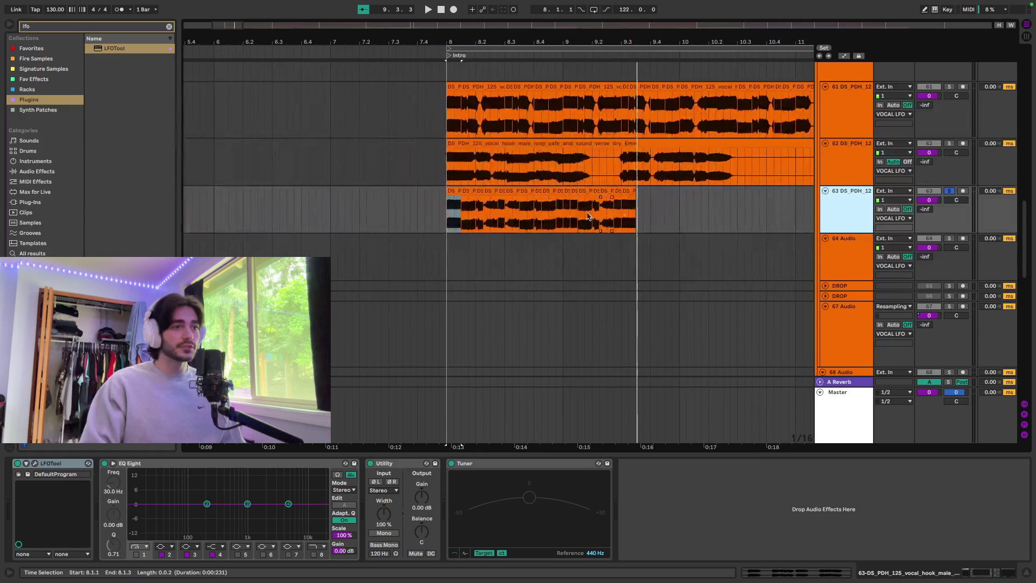
click(452, 192)
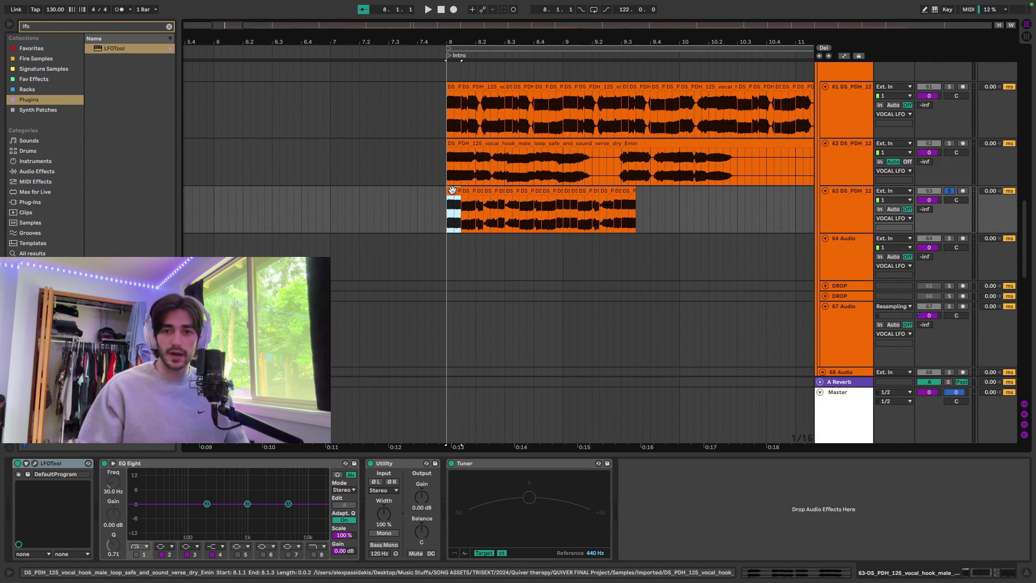
click(852, 115)
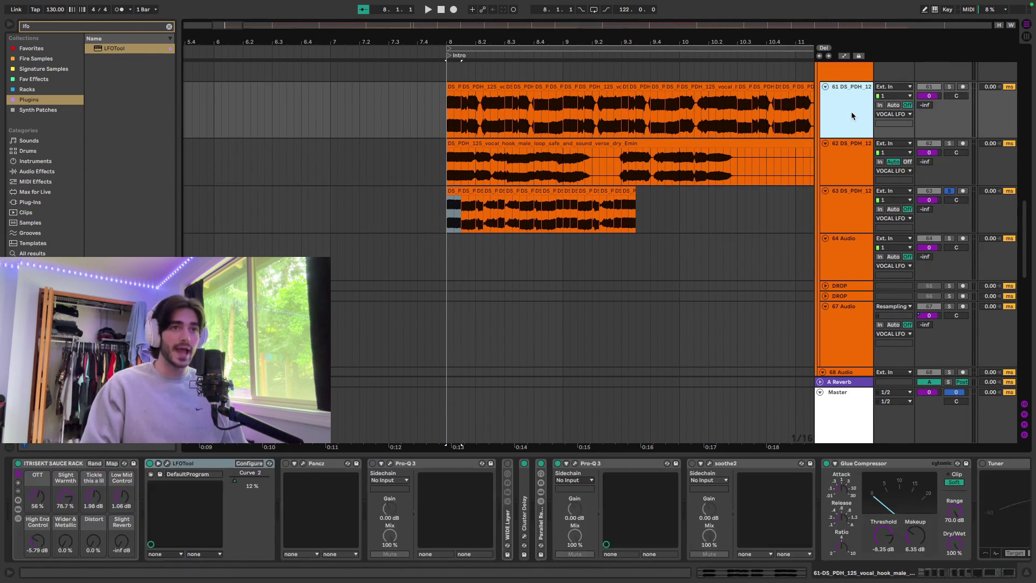
click(950, 87)
key(space)
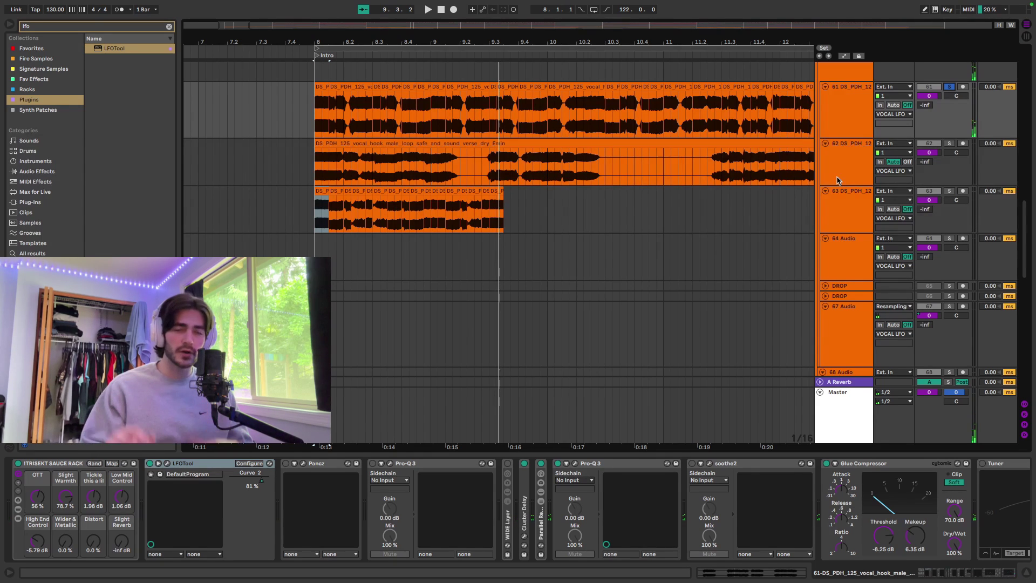
Step: Inspect track 61's effect chain, collapsing the Pro-Q 3 device and expanding Cluster Delay to show its settings
click(95, 467)
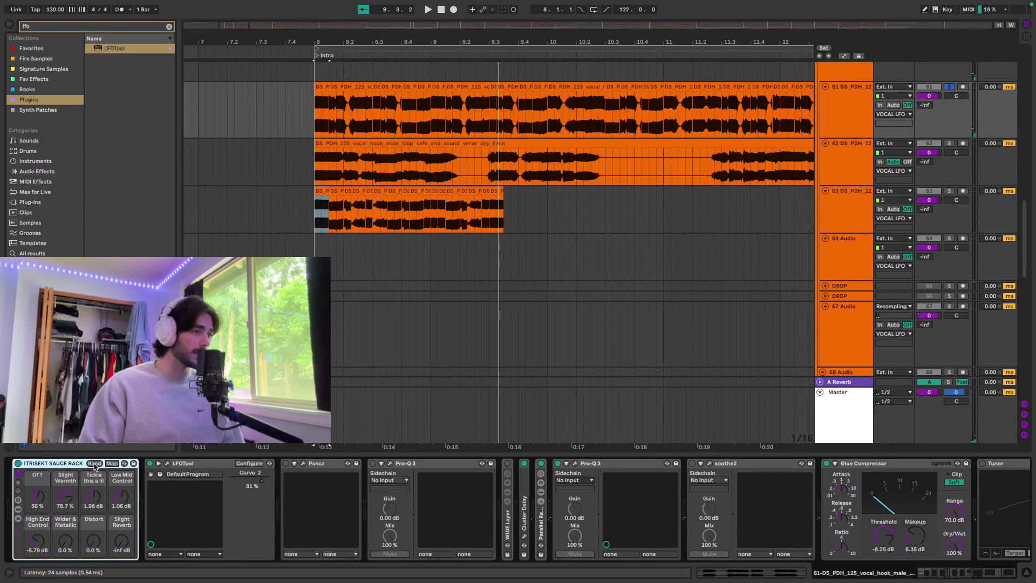
click(189, 463)
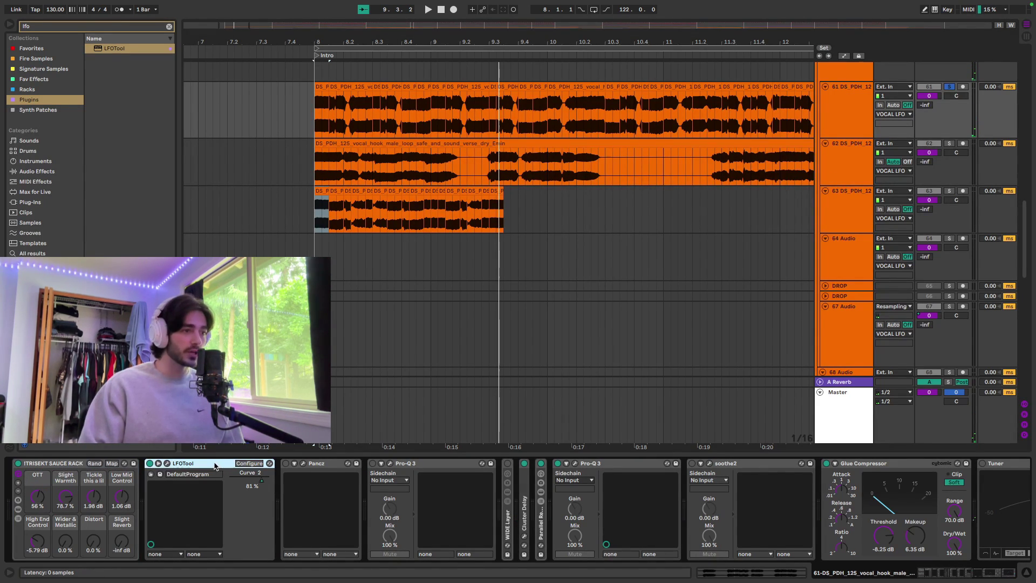
double_click(447, 462)
double_click(407, 515)
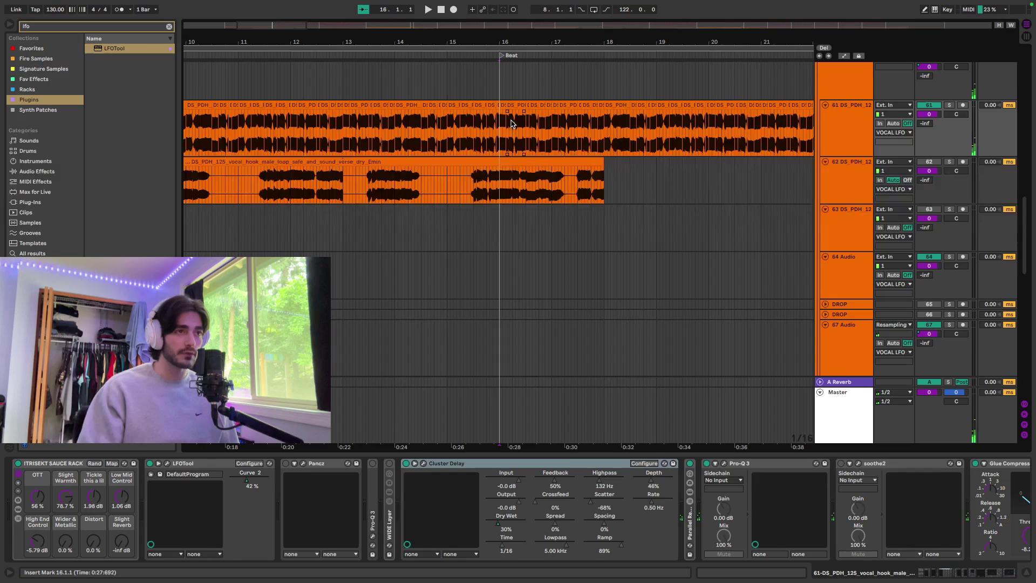
Step: Solo the Drums group and place the insert marker at 16.1.1, the start of the Beat section
scroll(542, 166, up, 15)
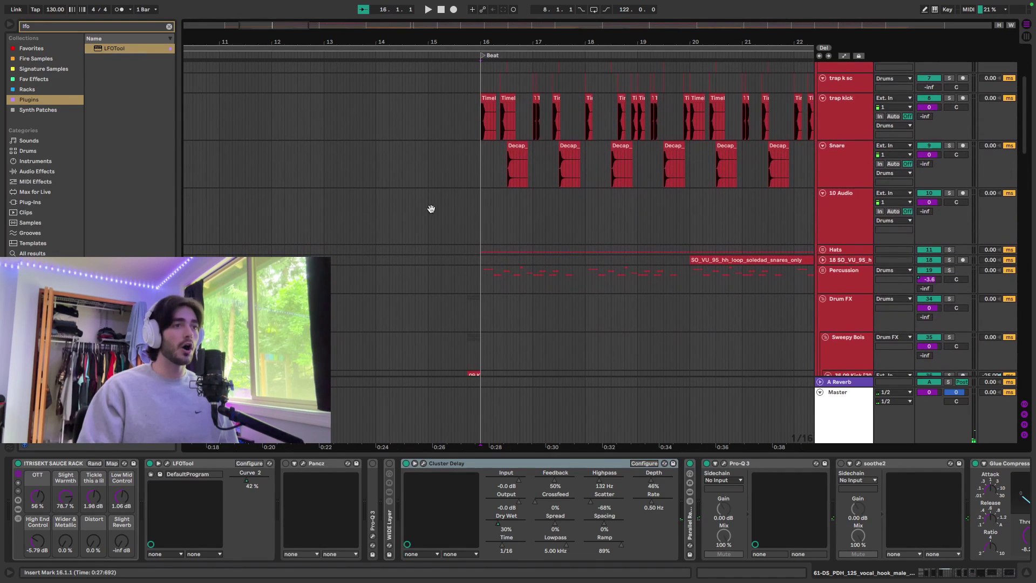
scroll(539, 183, up, 5)
click(860, 121)
click(949, 67)
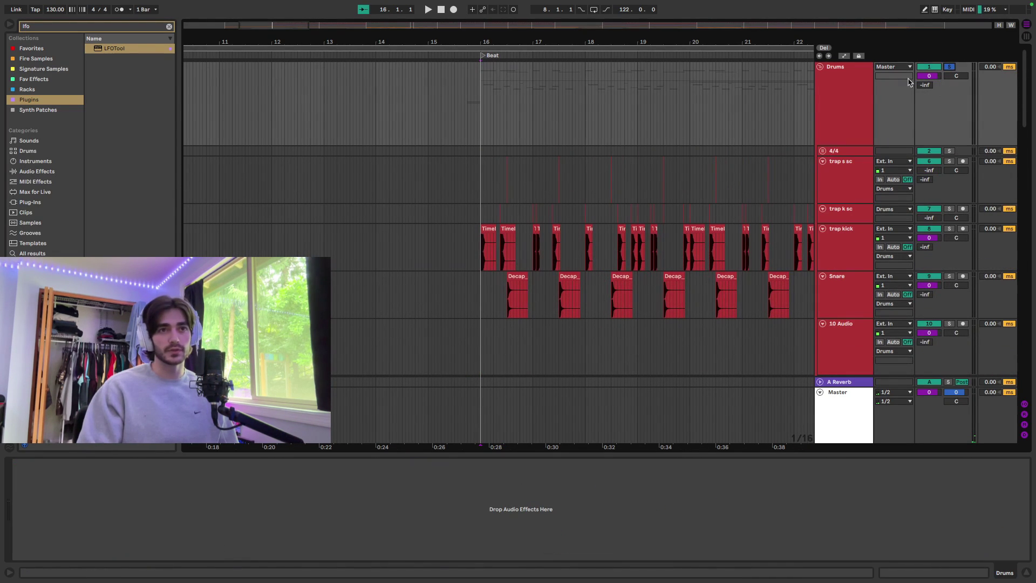
scroll(432, 162, right, 3)
click(416, 196)
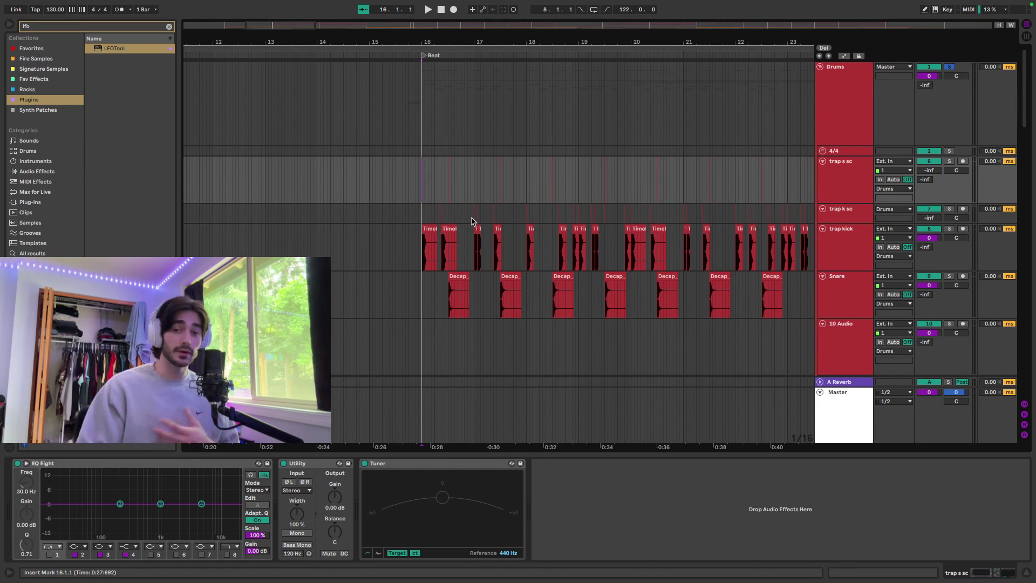
Step: Examine how track 61's vocal slices line up with the beat from 16.1.1 onward
scroll(678, 225, down, 15)
scroll(675, 224, up, 3)
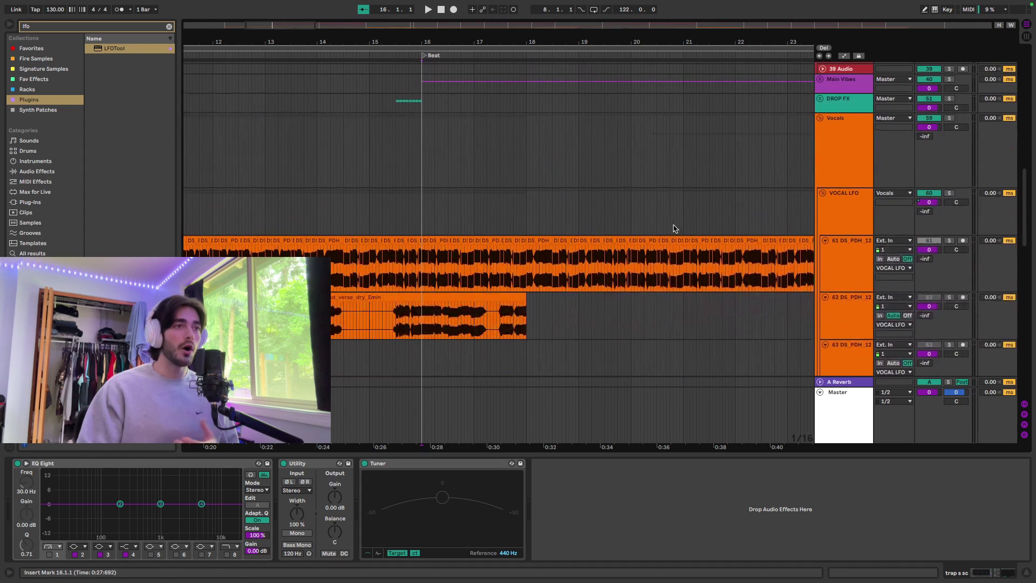
click(421, 240)
click(424, 240)
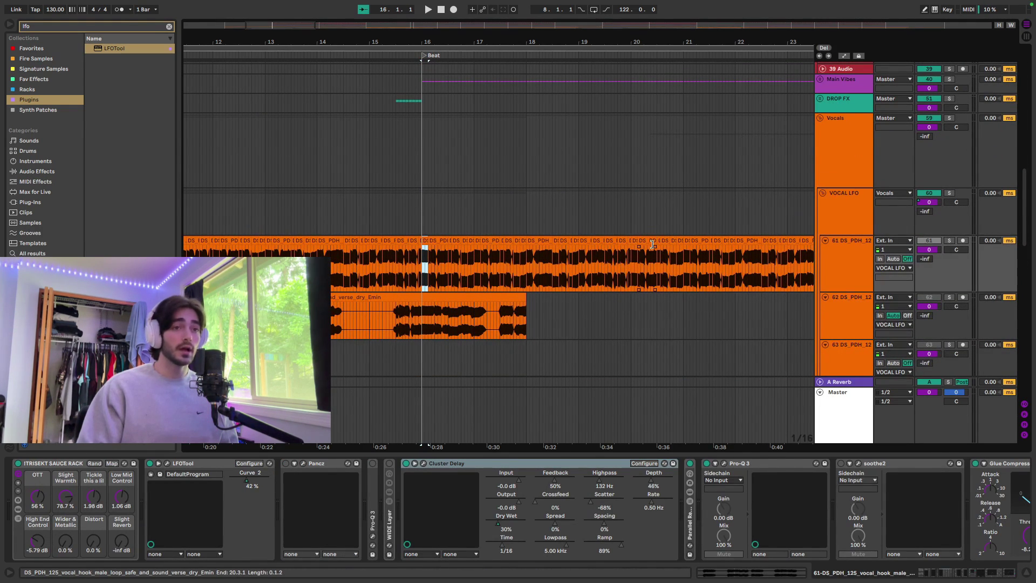
scroll(696, 267, up, 1)
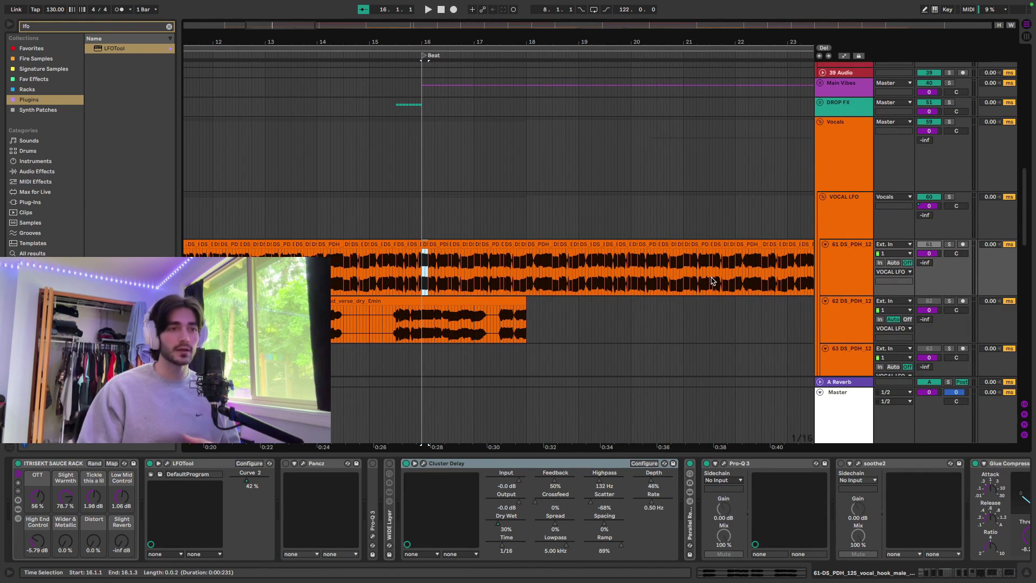
click(596, 282)
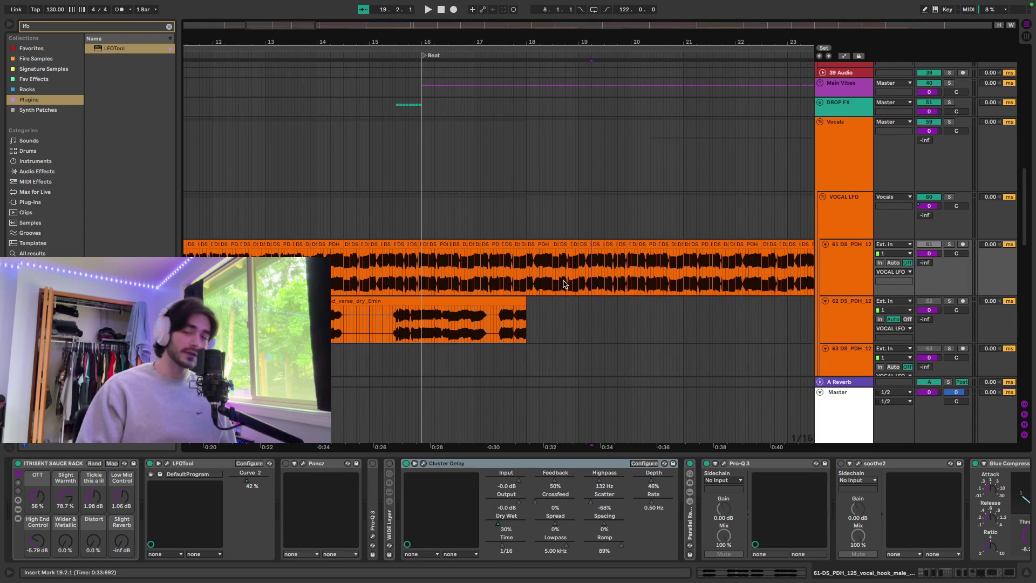
click(438, 258)
click(447, 258)
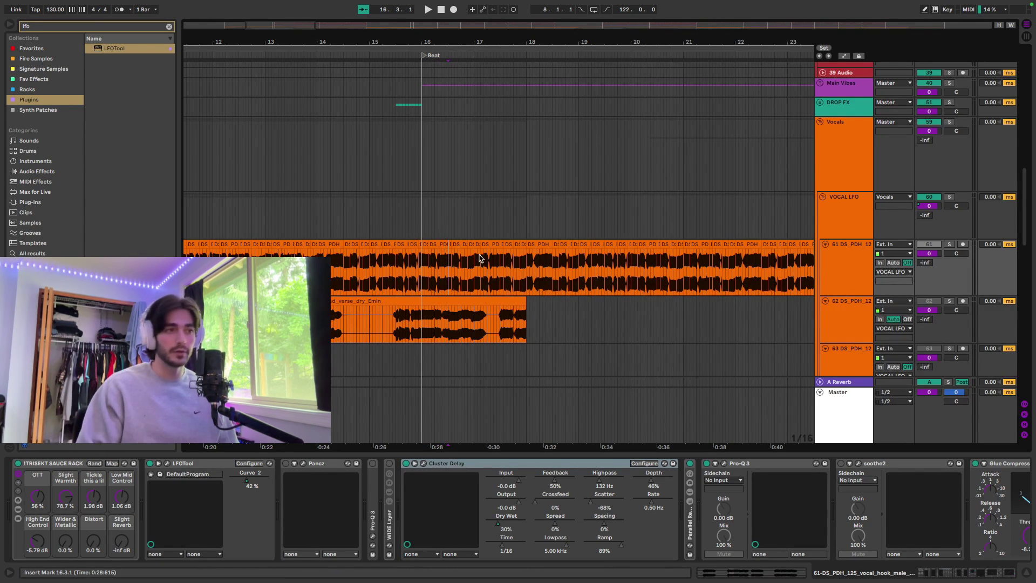
Step: Play the soloed drums from 16.1.1 and inspect the snares-only loop clip at 20.1.1 on track 18
scroll(484, 258, up, 10)
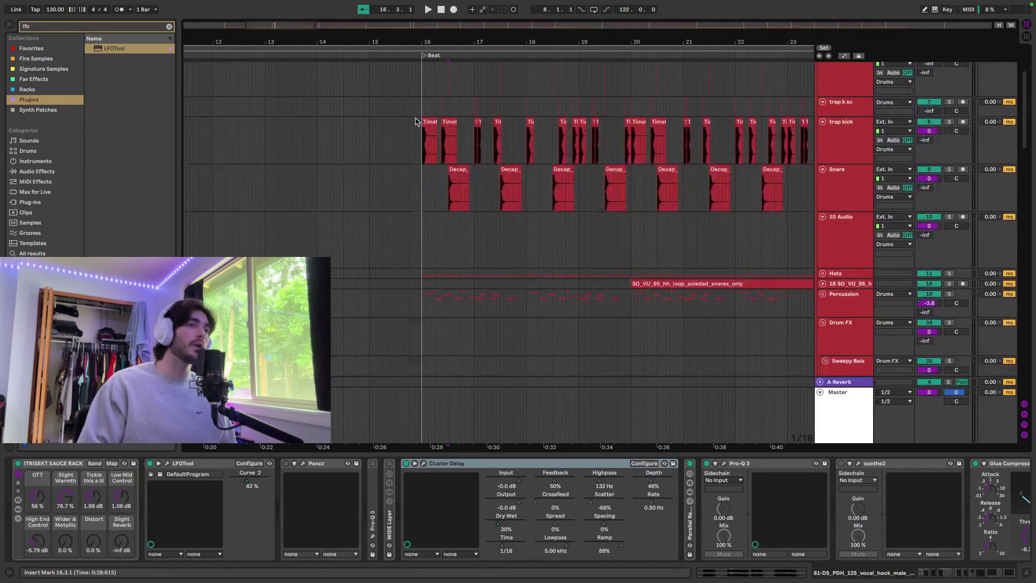
click(423, 106)
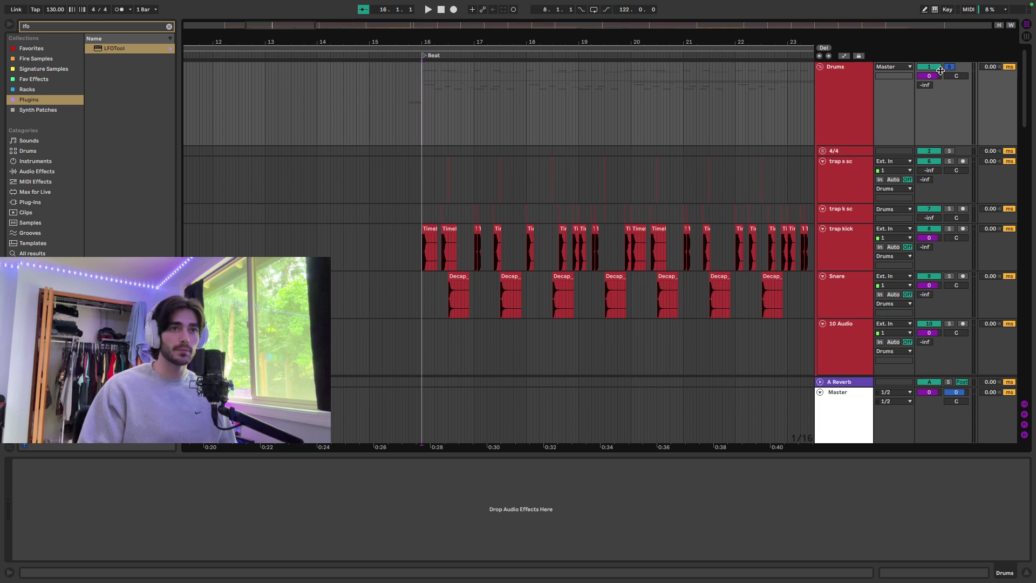
scroll(733, 216, down, 5)
click(733, 216)
key(super+d)
click(854, 227)
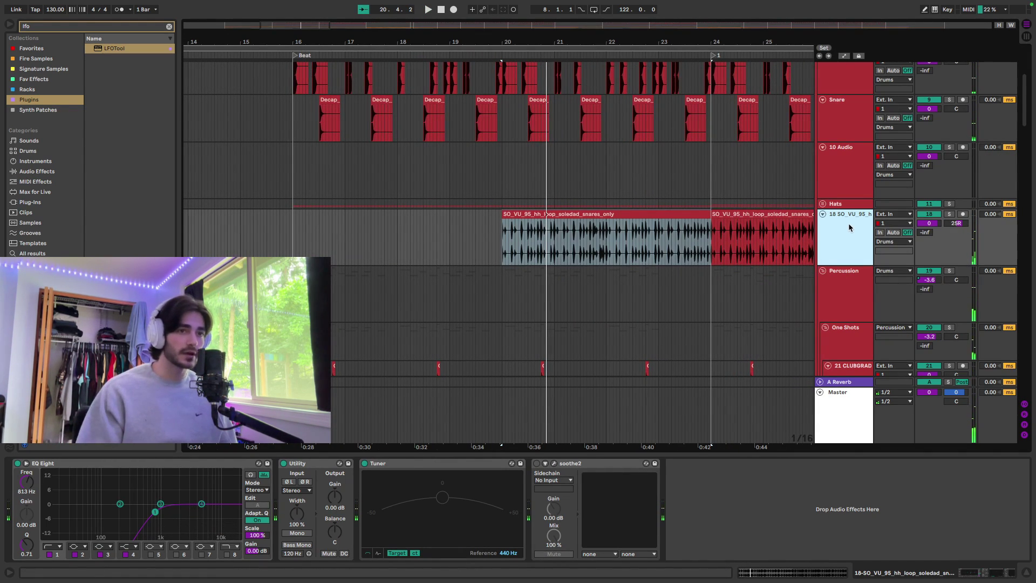
click(823, 215)
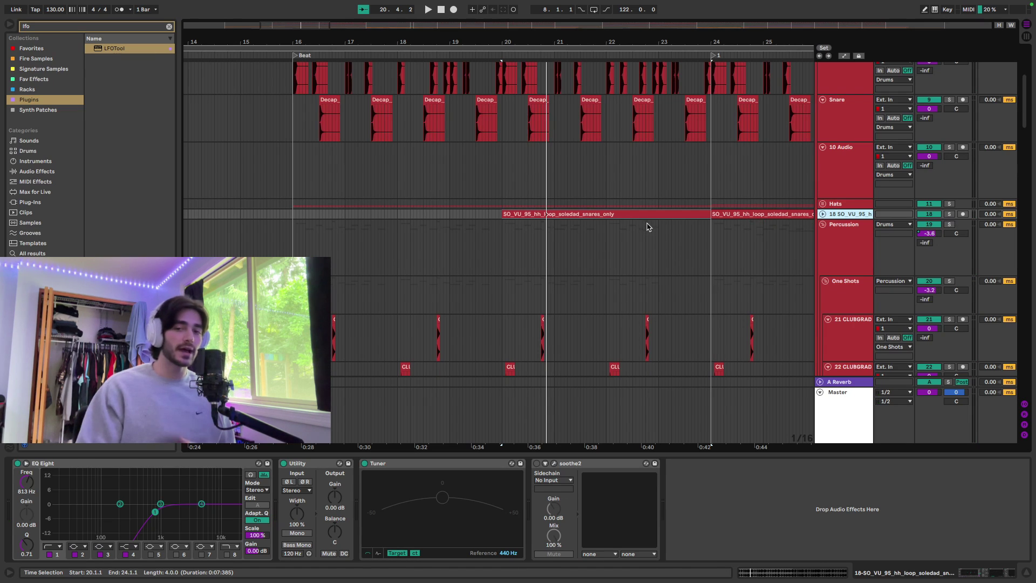
Step: Return the insert marker to 16.1.1 and examine the kick, snare and percussion one-shot patterns
scroll(585, 153, up, 5)
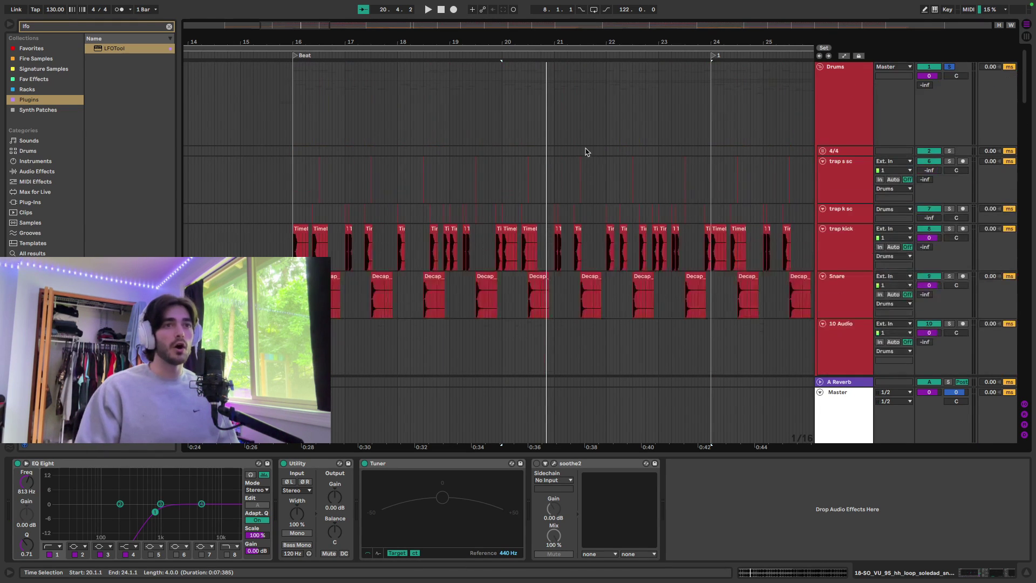
scroll(834, 92, down, 5)
click(291, 196)
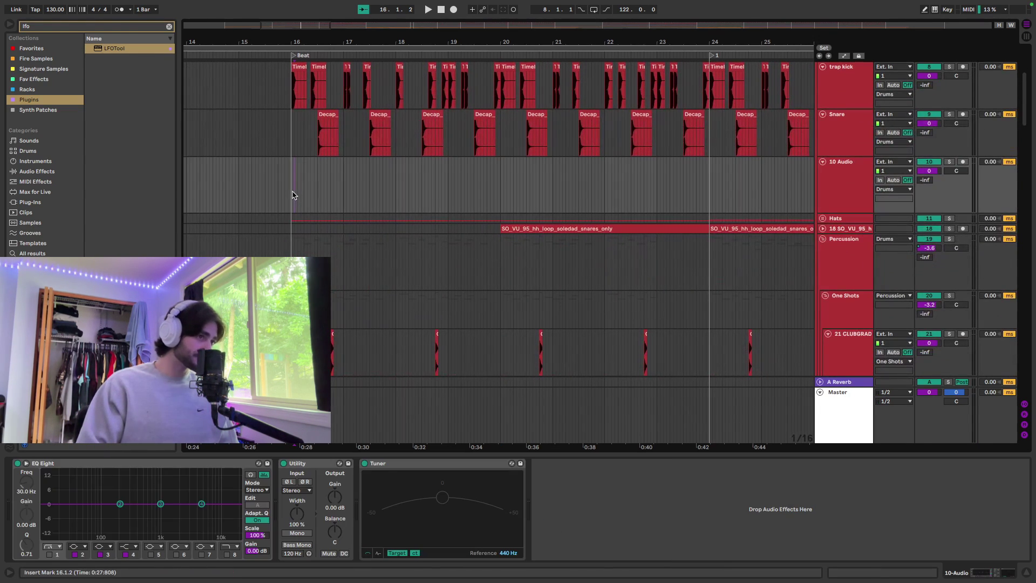
key(Left)
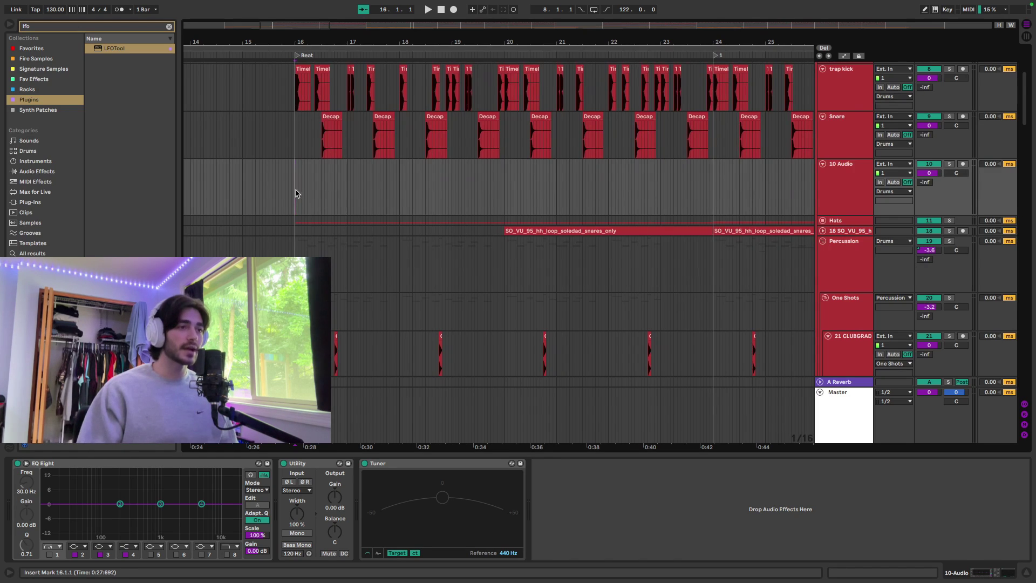
scroll(324, 206, down, 10)
scroll(341, 220, left, 2)
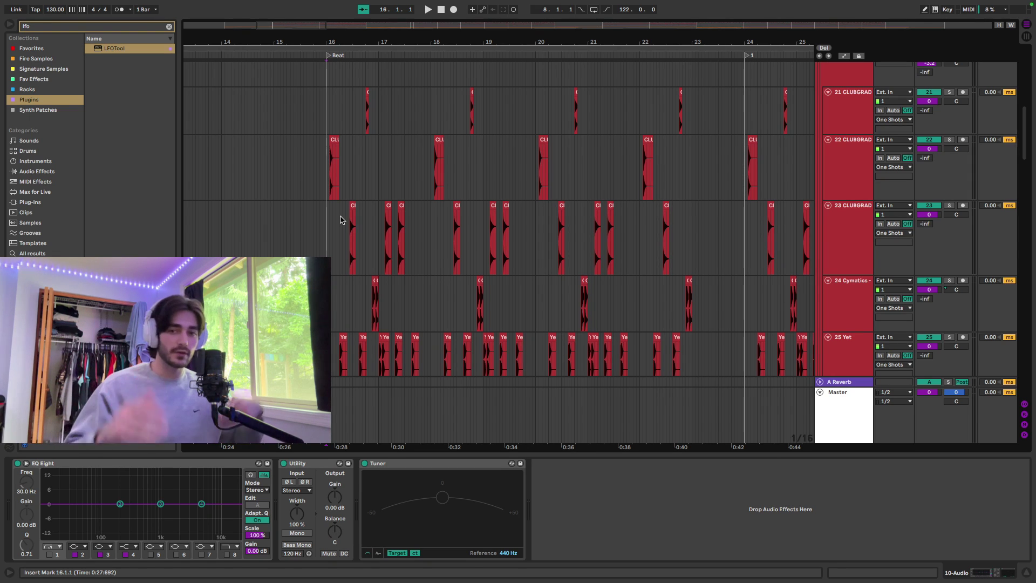
Step: Collapse the Drums and Vocals groups and expand the Main Vibes group
scroll(791, 195, up, 10)
click(827, 73)
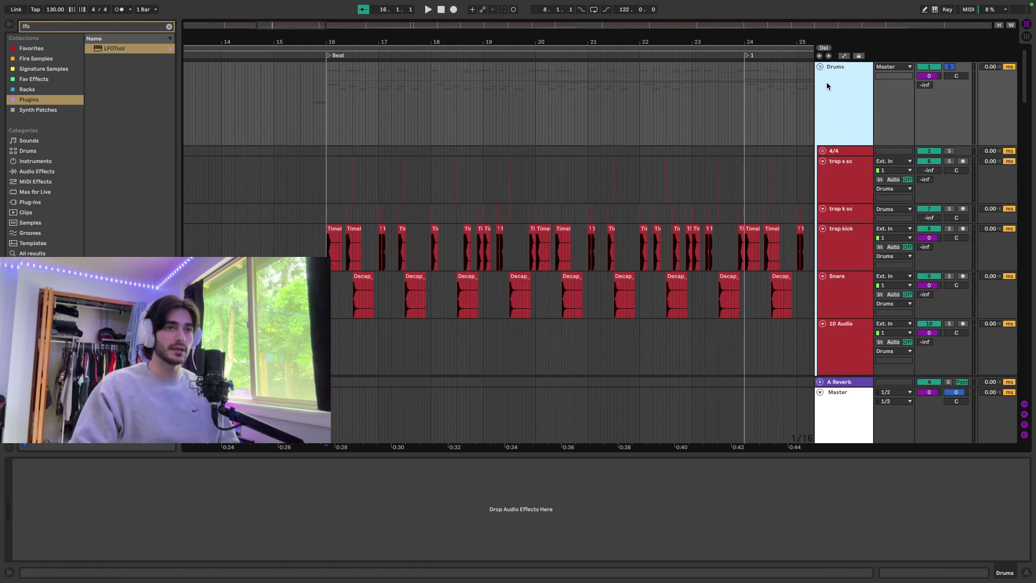
click(820, 67)
click(827, 172)
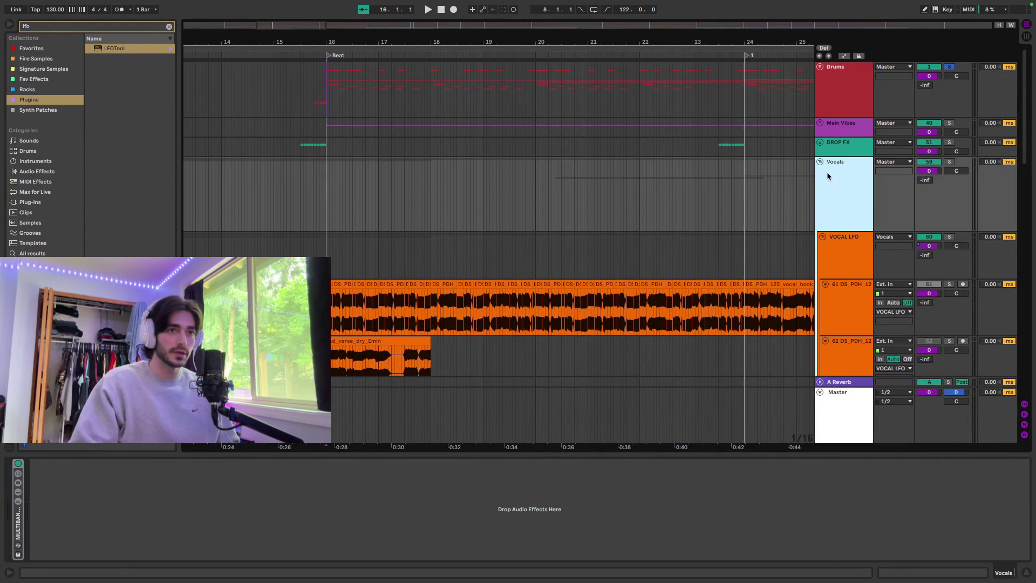
click(820, 162)
click(834, 124)
click(821, 124)
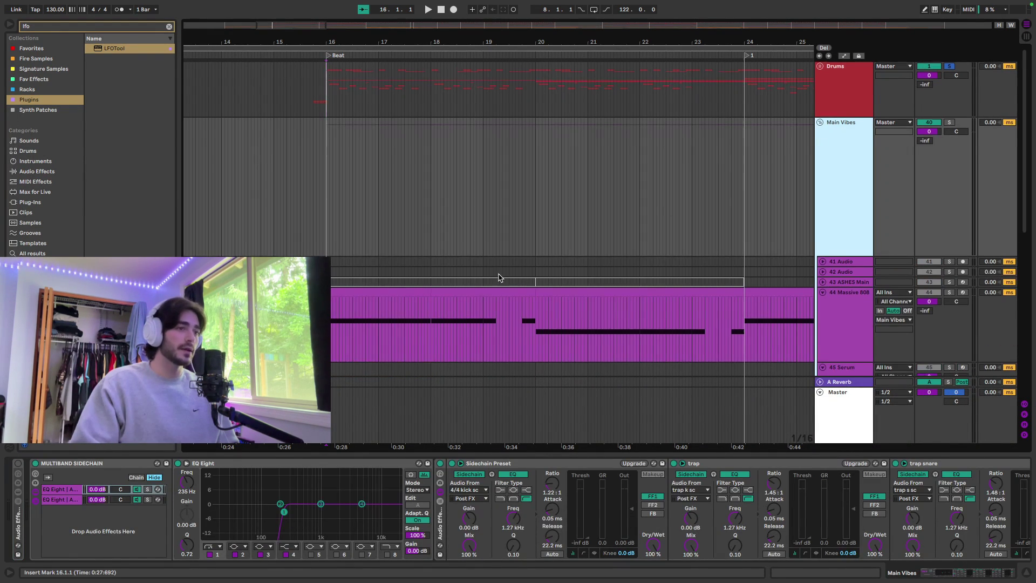
Step: Solo the Massive 808 track alongside the drums, play from 16.1.1, and examine its bass notes and first two clips
scroll(368, 224, down, 3)
click(370, 231)
click(951, 233)
key(space)
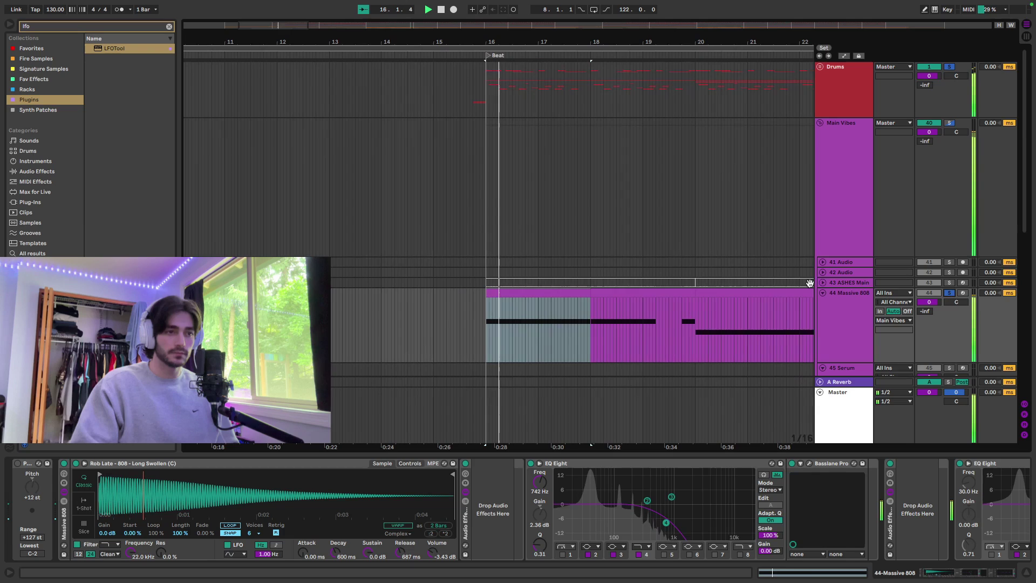
scroll(756, 298, down, 3)
scroll(755, 300, up, 2)
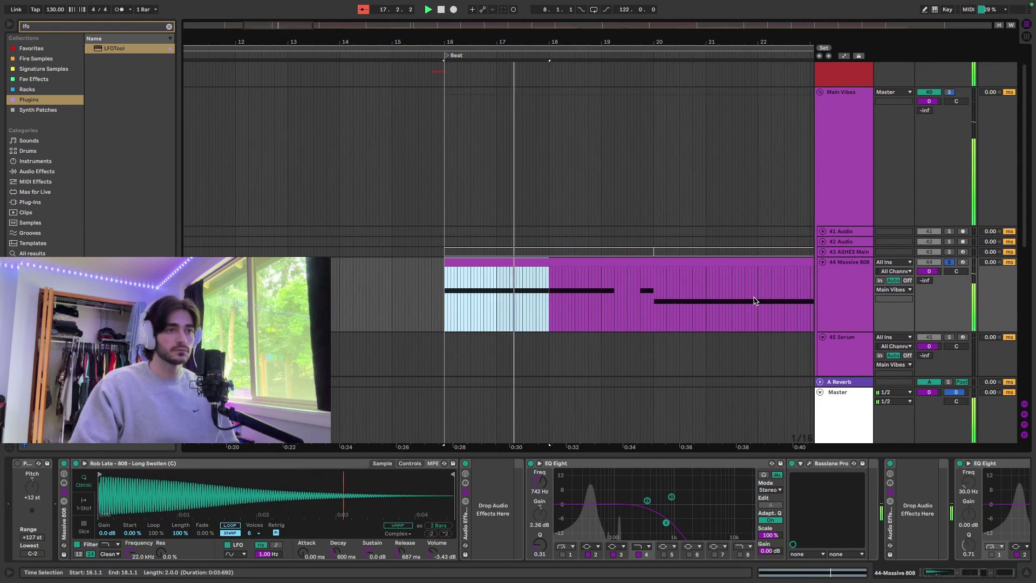
scroll(756, 301, up, 1)
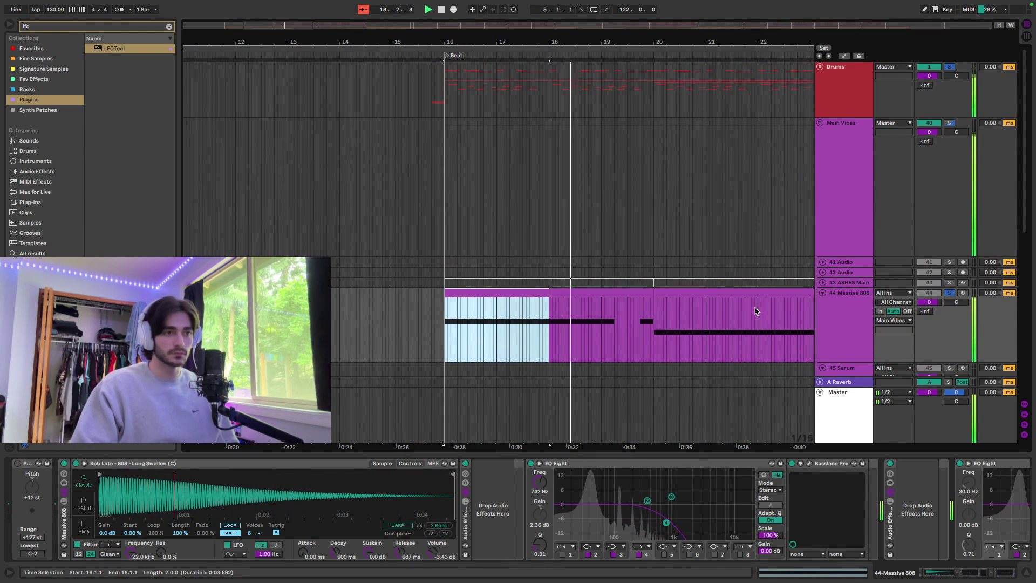
scroll(756, 305, down, 2)
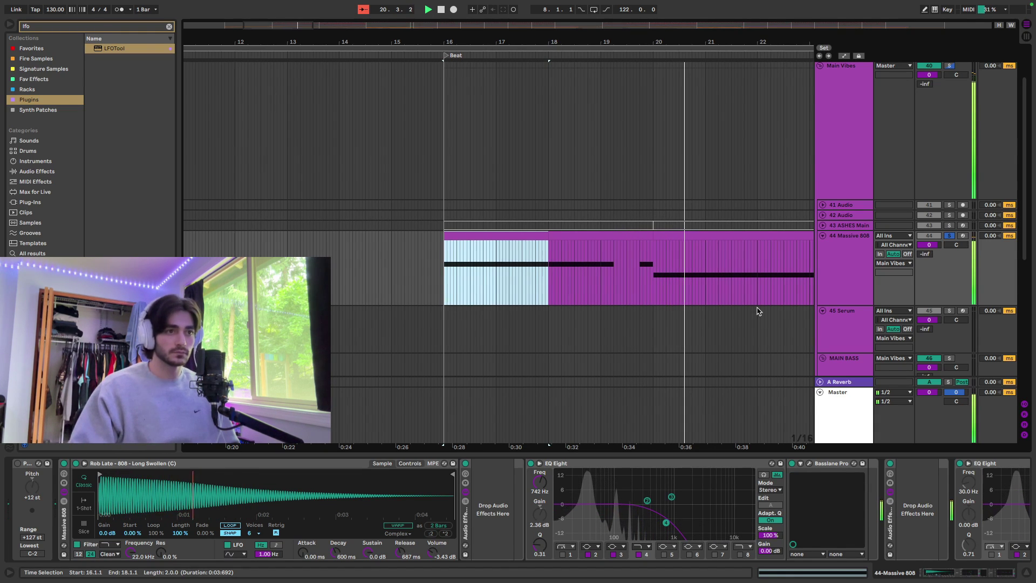
drag(699, 264, 560, 245)
scroll(586, 272, down, 3)
scroll(587, 273, down, 2)
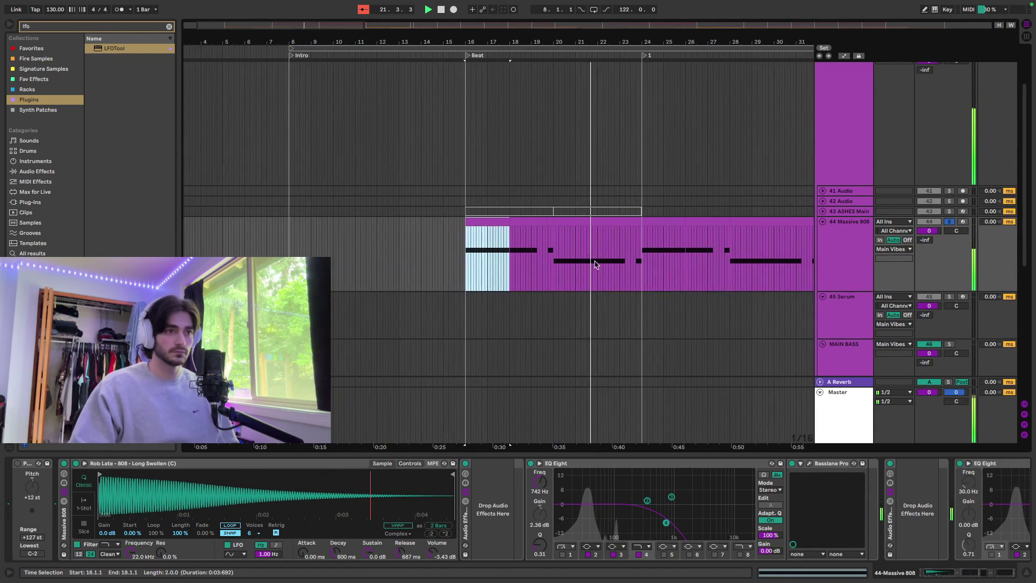
click(519, 223)
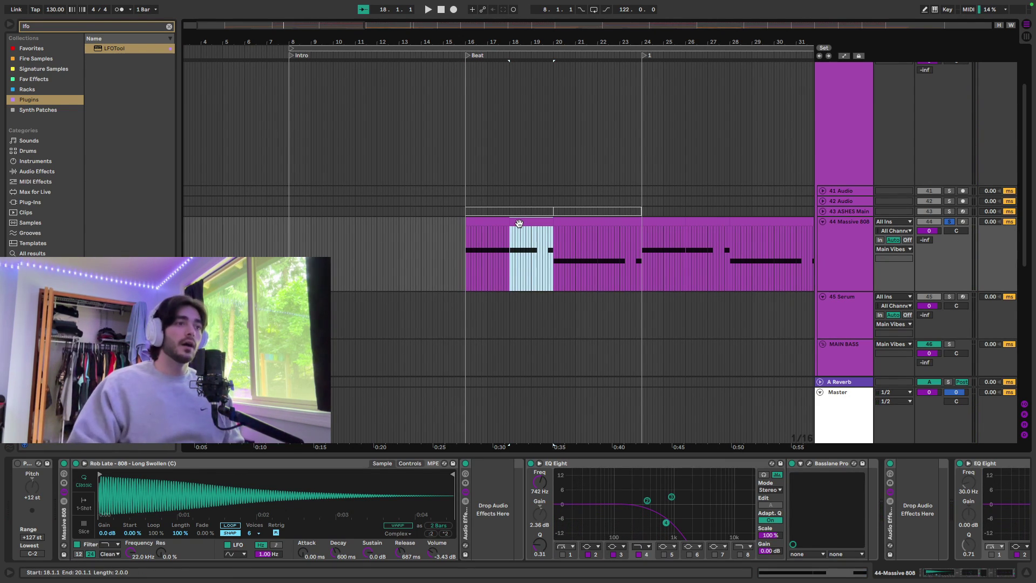
click(493, 224)
Step: Hide the device view and expand the Vocals group to show its vocal chop tracks
key(super+alt+l)
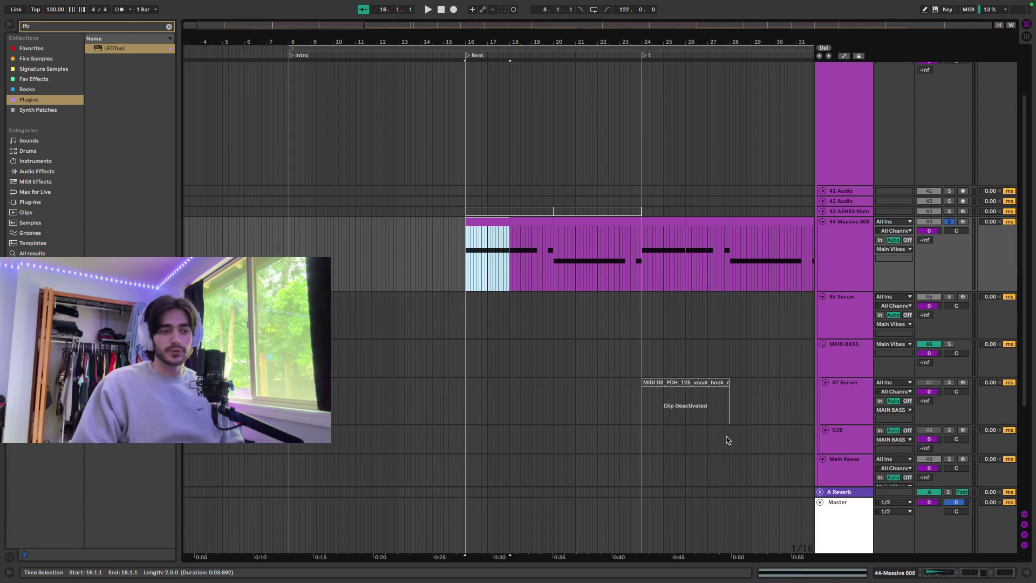
scroll(716, 327, down, 5)
click(845, 429)
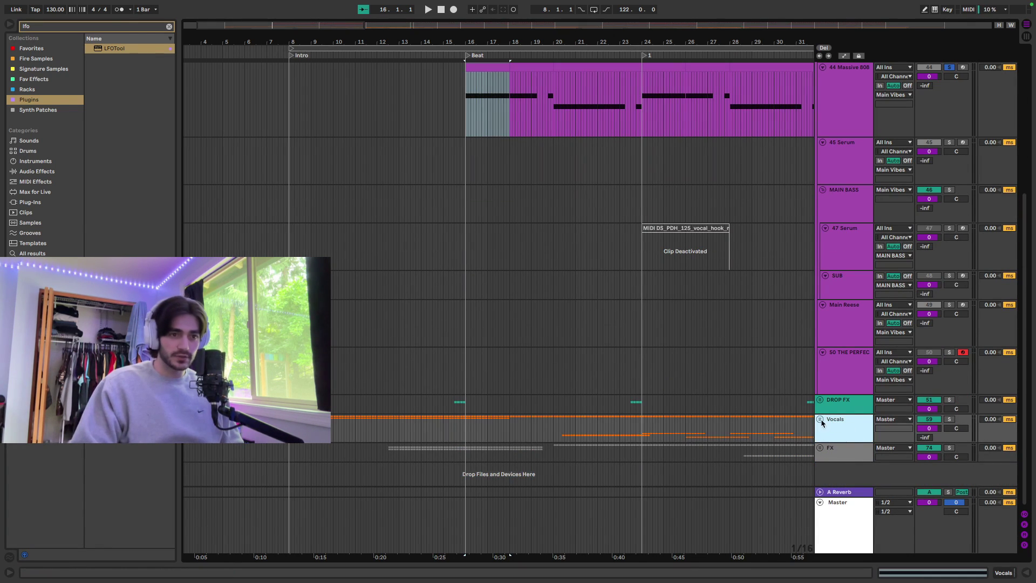
click(820, 418)
scroll(821, 419, down, 5)
scroll(820, 423, down, 1)
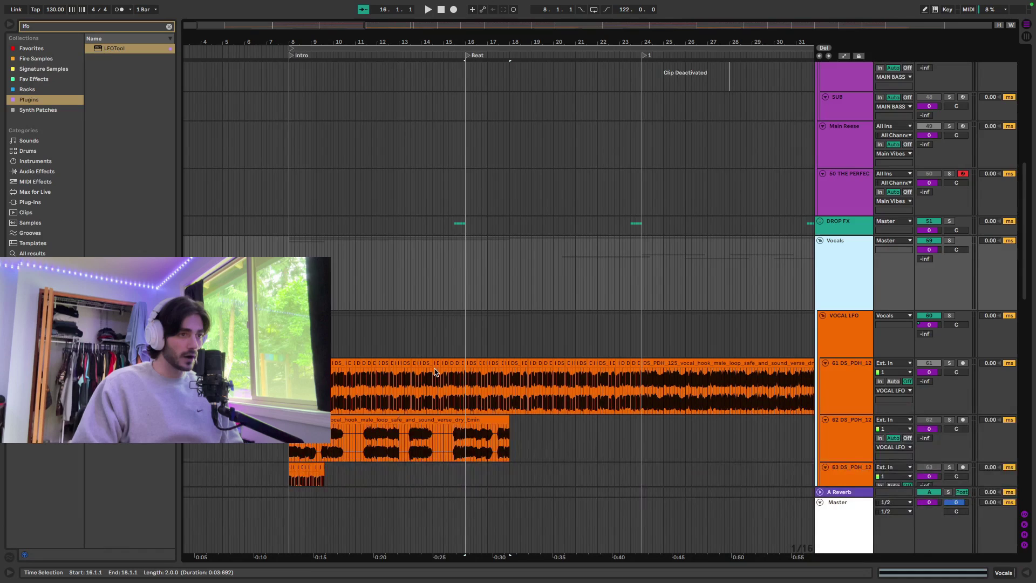
Step: Select the vocal chop at 16.1.1 on track 61 and compare its placement with the Massive 808 clips in the Beat section
click(467, 366)
drag(468, 362, 466, 362)
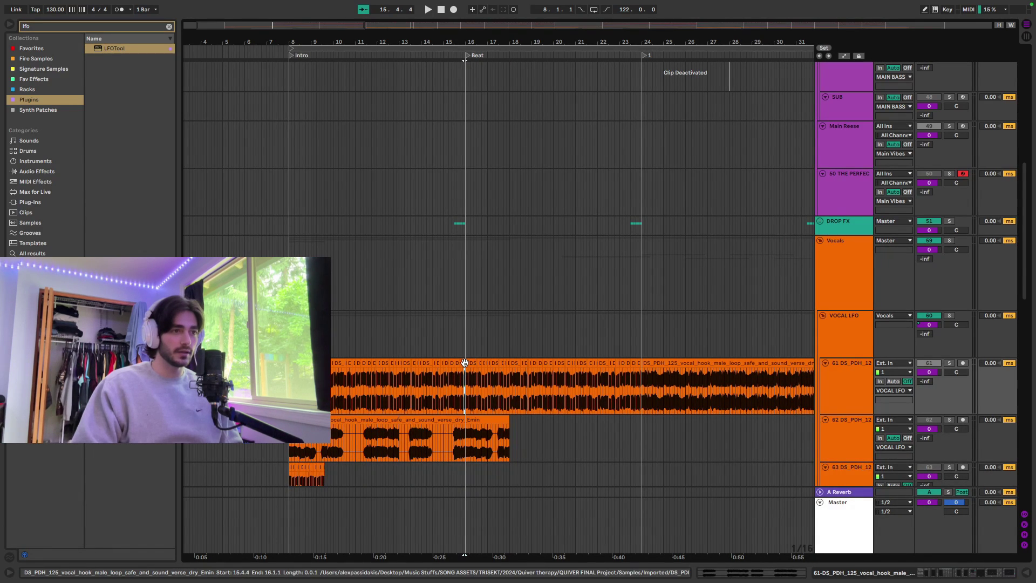
scroll(470, 359, up, 5)
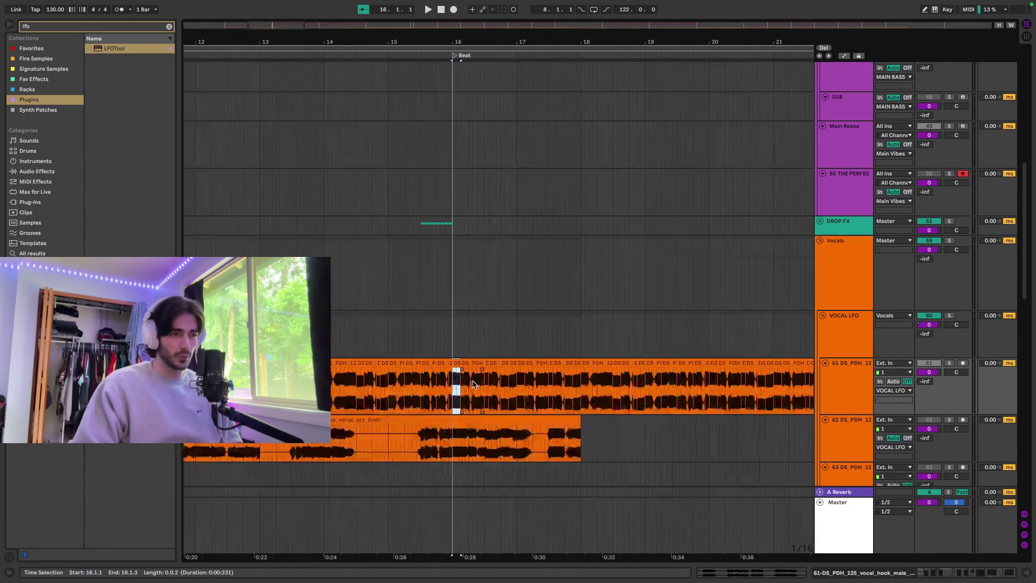
scroll(593, 359, up, 10)
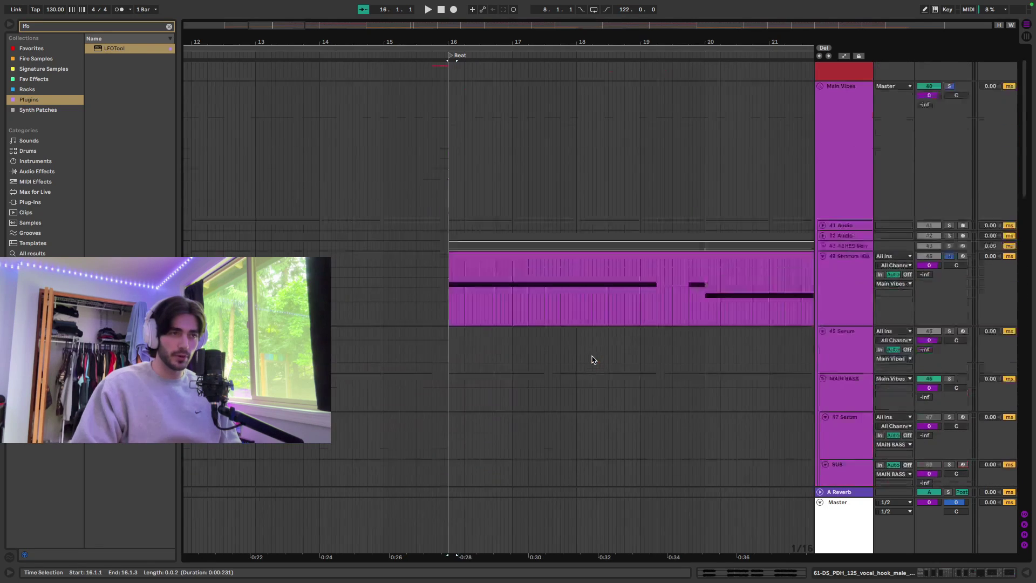
scroll(576, 359, down, 9)
scroll(584, 381, down, 3)
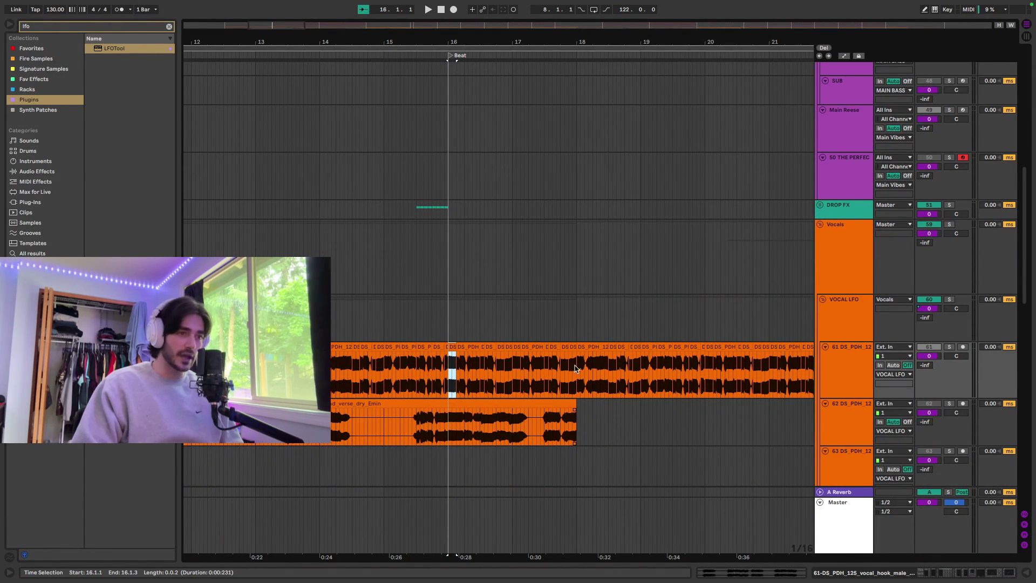
Step: Select 18.1.1 to 18.3.1 in the track 61 chops, and examine the first two Massive 808 clips against that range
drag(577, 368, 609, 370)
scroll(621, 364, up, 11)
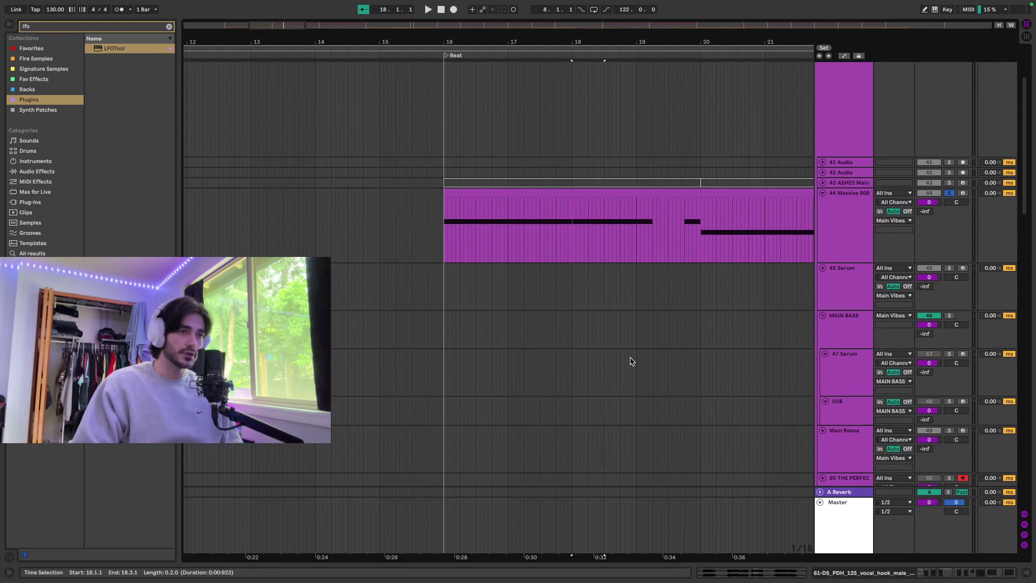
click(556, 201)
click(556, 192)
click(594, 189)
click(540, 193)
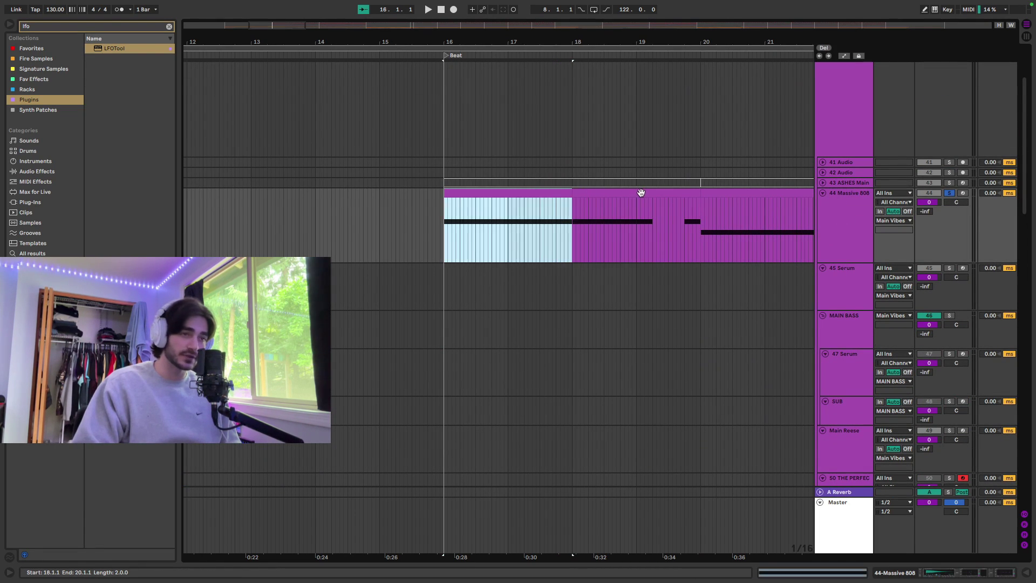
click(642, 192)
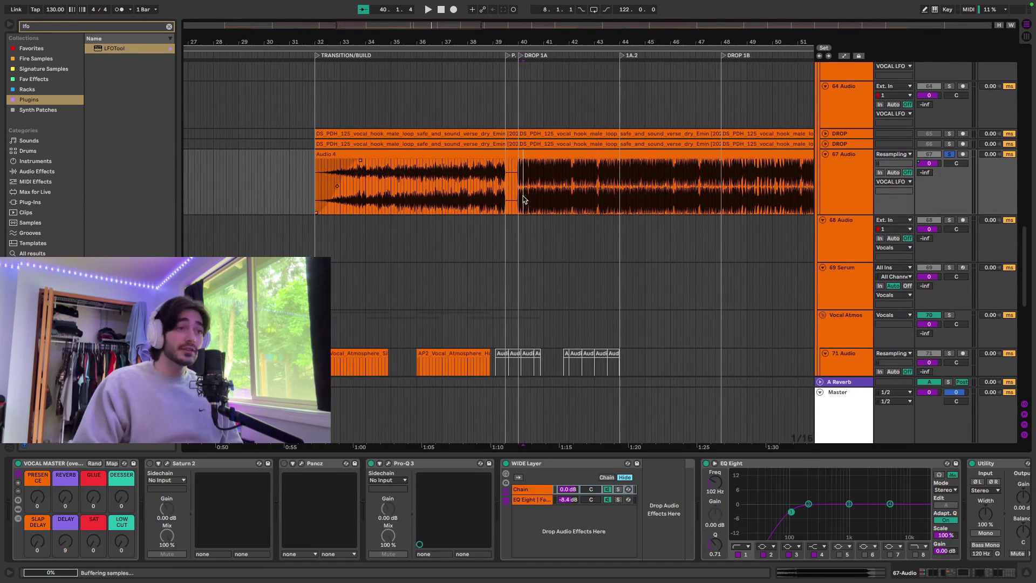
Step: Place the insert marker at 40.1.1 on the 67 Audio track and return to the Vocals group at the Intro
click(519, 201)
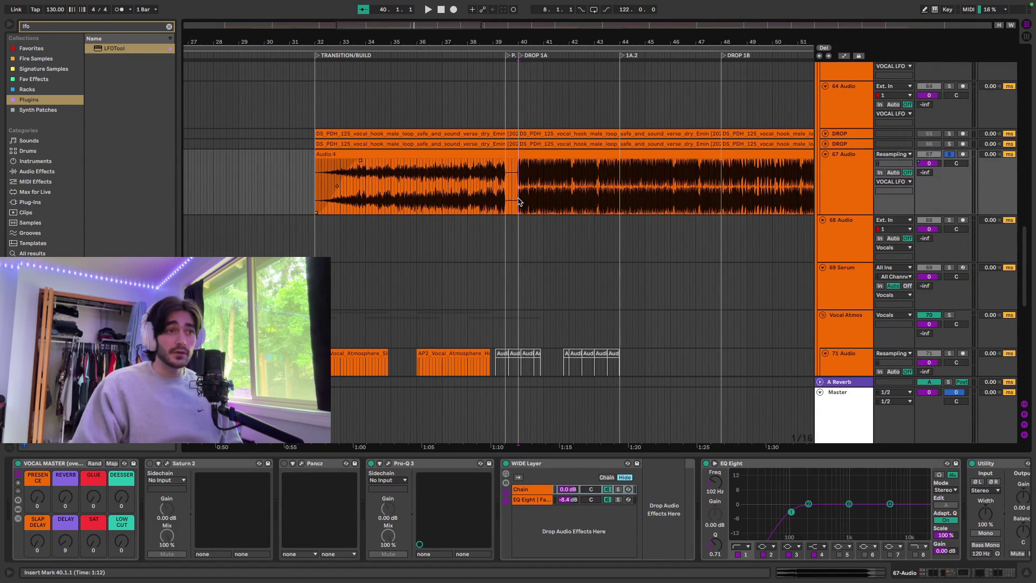
scroll(277, 197, left, 12)
scroll(416, 226, down, 8)
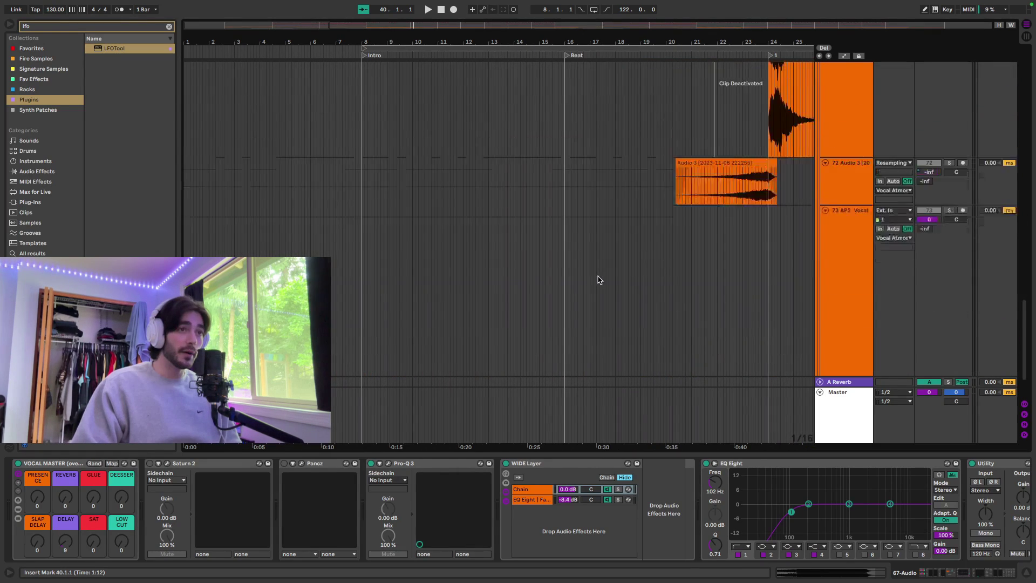
scroll(598, 280, up, 10)
click(839, 186)
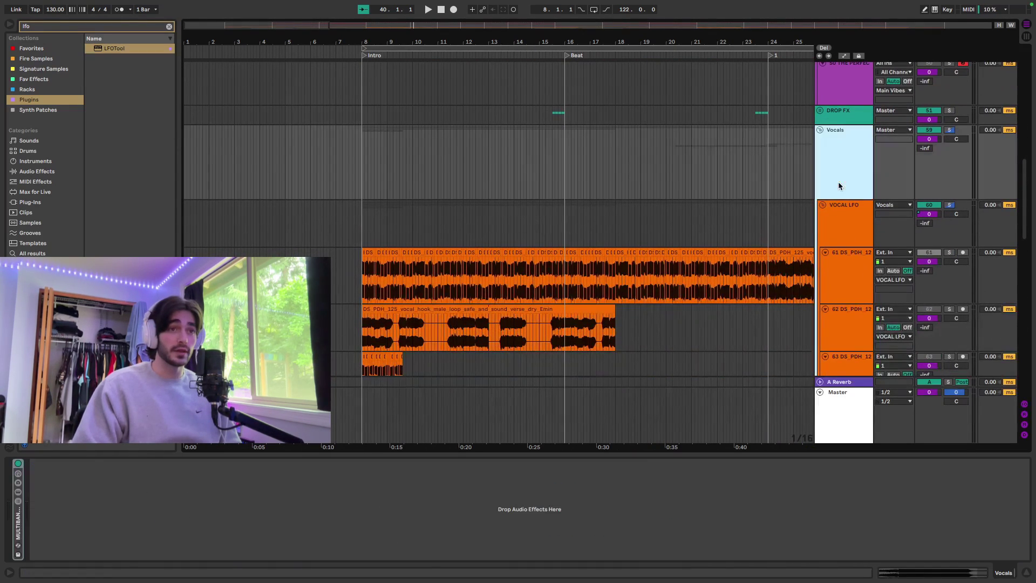
Step: Show the effect chain of vocal track 61 and select its first chop at 8.1.1
click(832, 262)
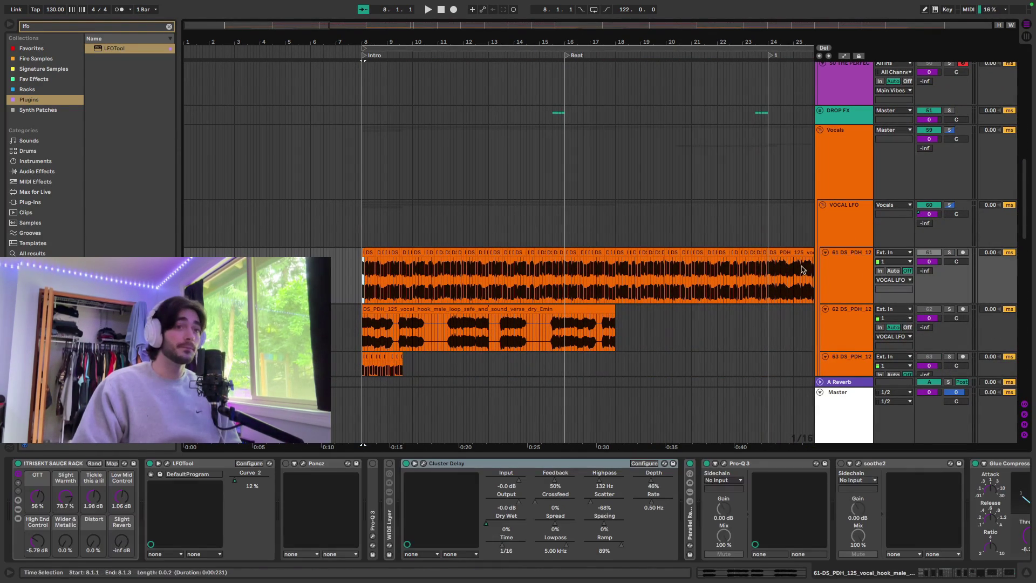
double_click(833, 263)
click(365, 253)
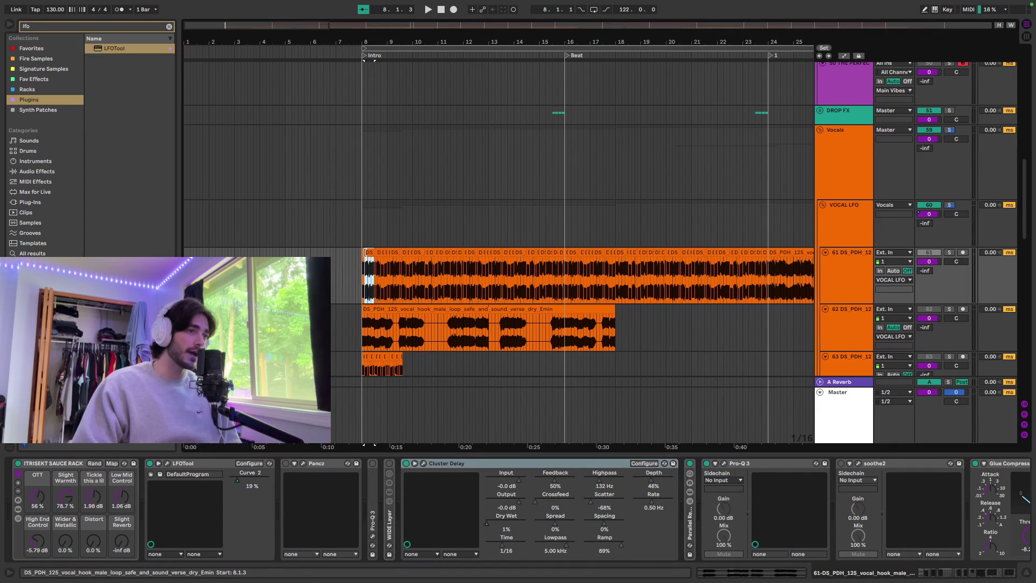
click(363, 252)
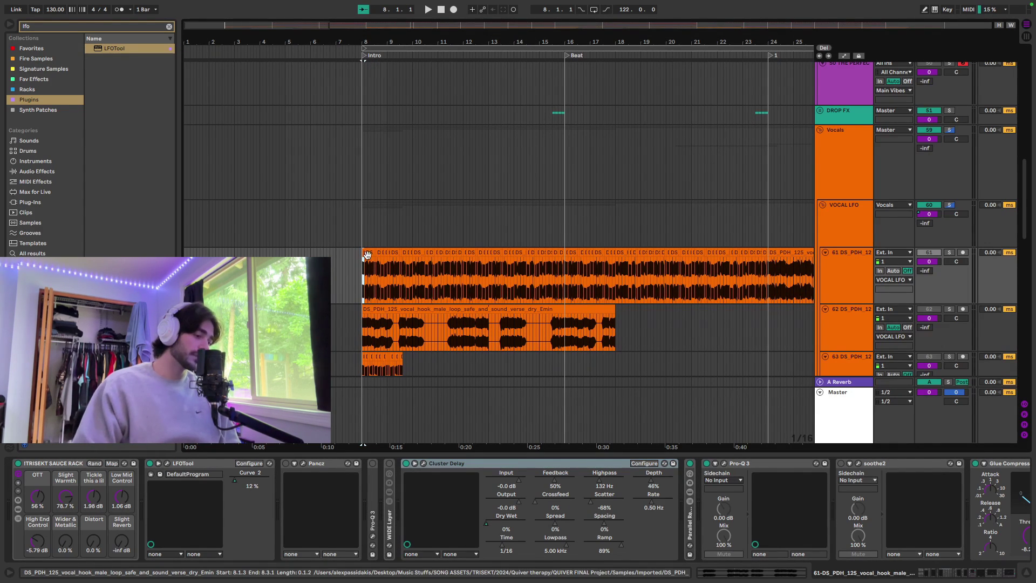
Step: Examine the track 61 chops in the Intro and select the Pro-Q 3 before soothe2 in its effect chain
scroll(407, 271, up, 5)
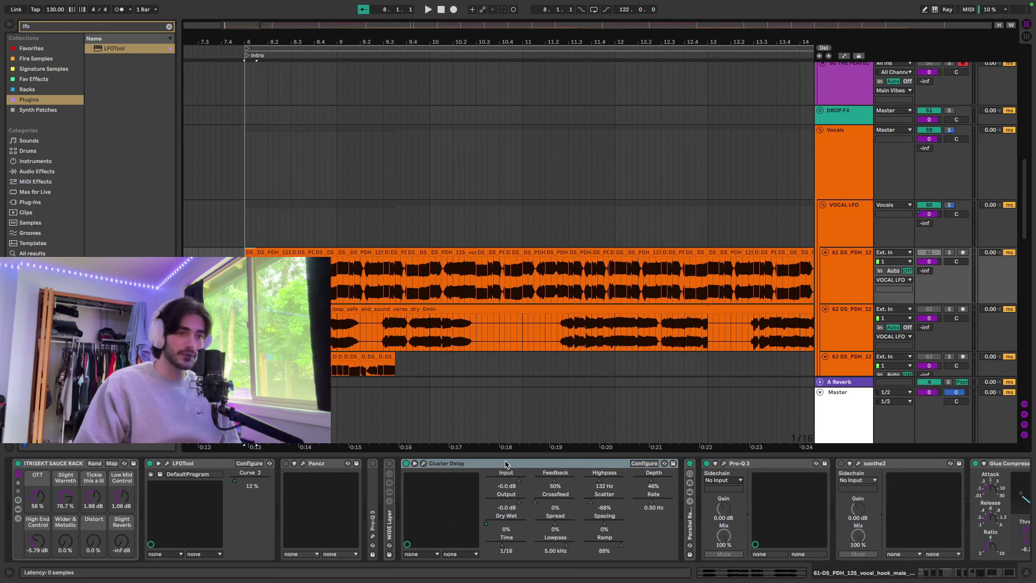
click(779, 463)
mouse_move(940, 573)
mouse_down()
mouse_move(1013, 576)
mouse_move(941, 573)
mouse_up()
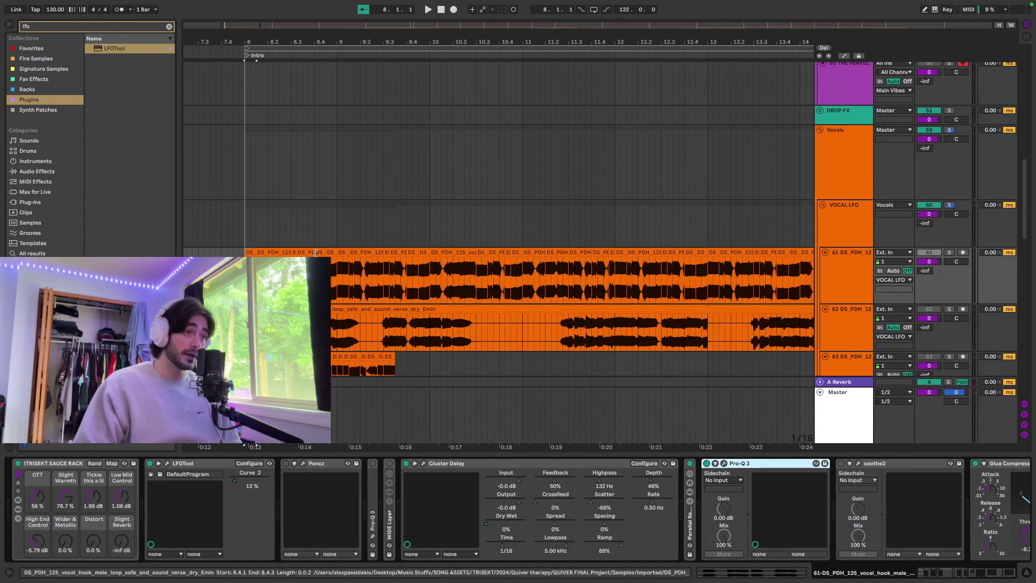
Step: Select the first short vocal chop at 8.1.1 on track 63 and examine the chops and effect chain there
scroll(798, 295, down, 5)
click(247, 181)
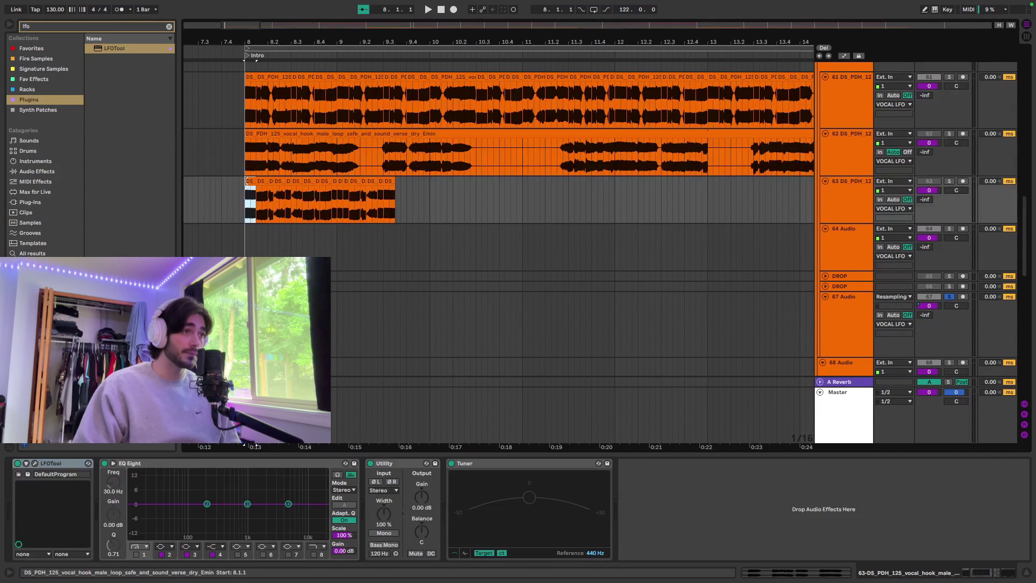
drag(247, 181, 257, 182)
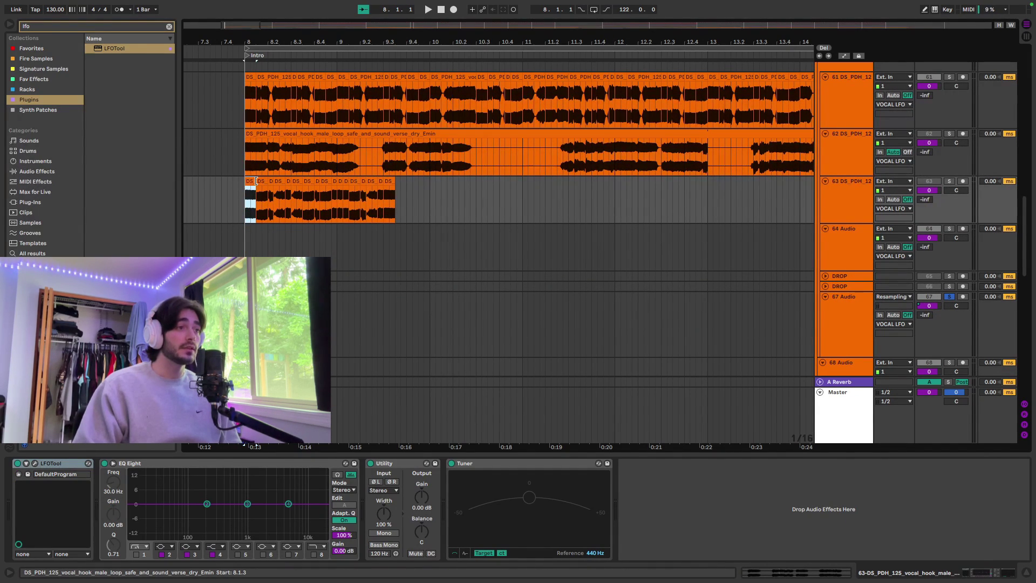